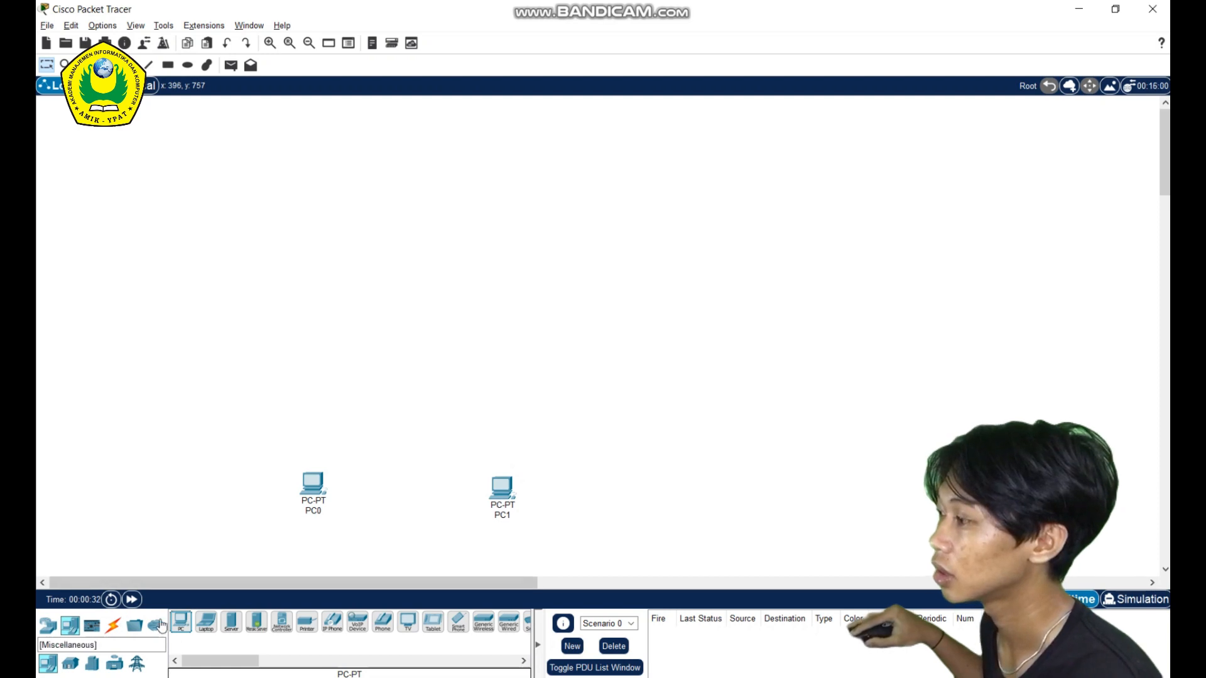
Add a third PC beside the existing two and a server above them, and even out the row of PCs.
left_click_drag(181, 622, 721, 494)
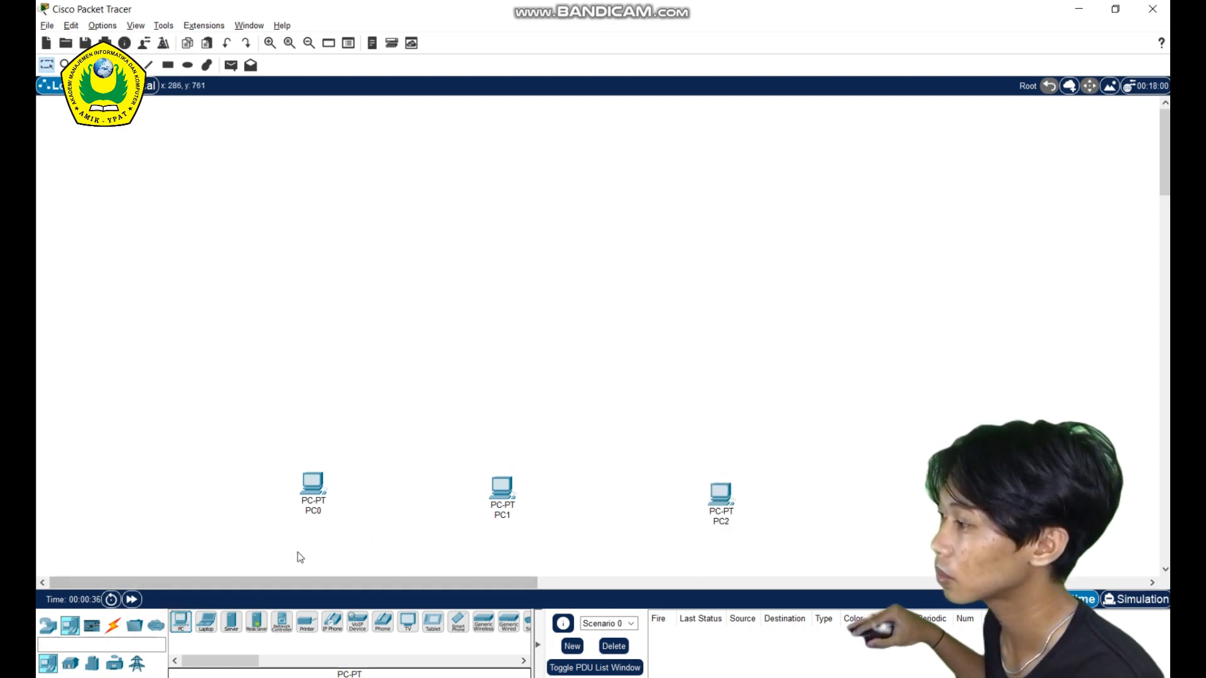
left_click_drag(312, 492, 312, 502)
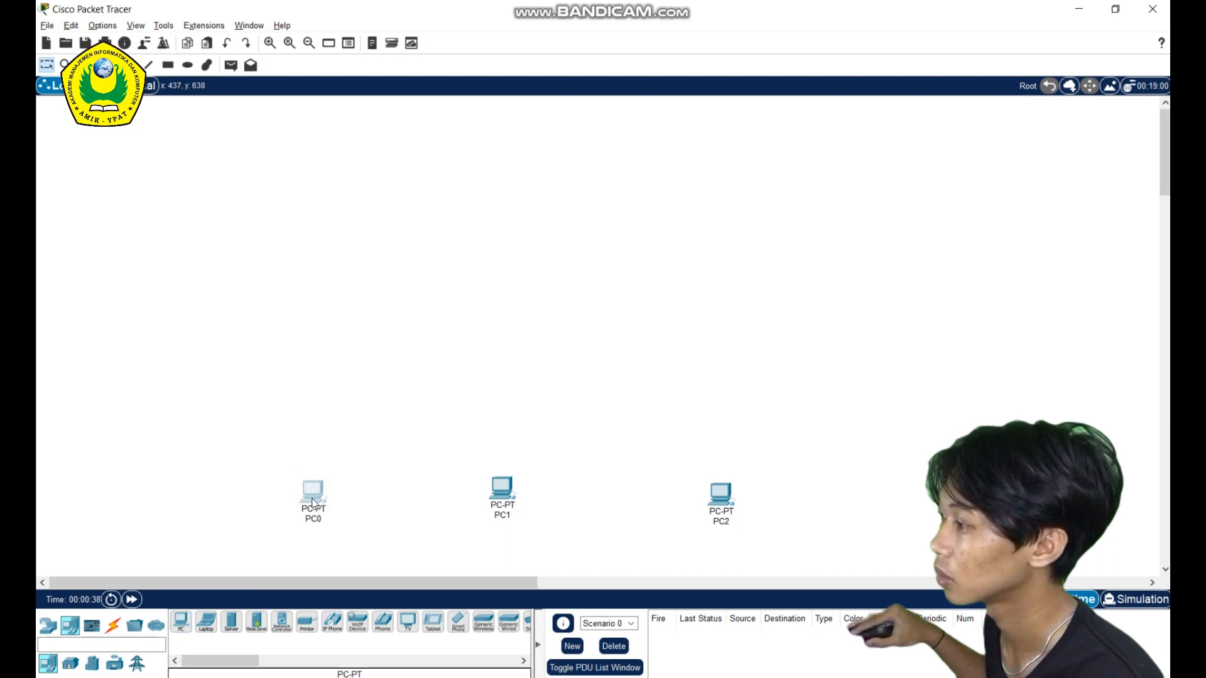
left_click_drag(231, 621, 510, 164)
left_click_drag(504, 488, 504, 492)
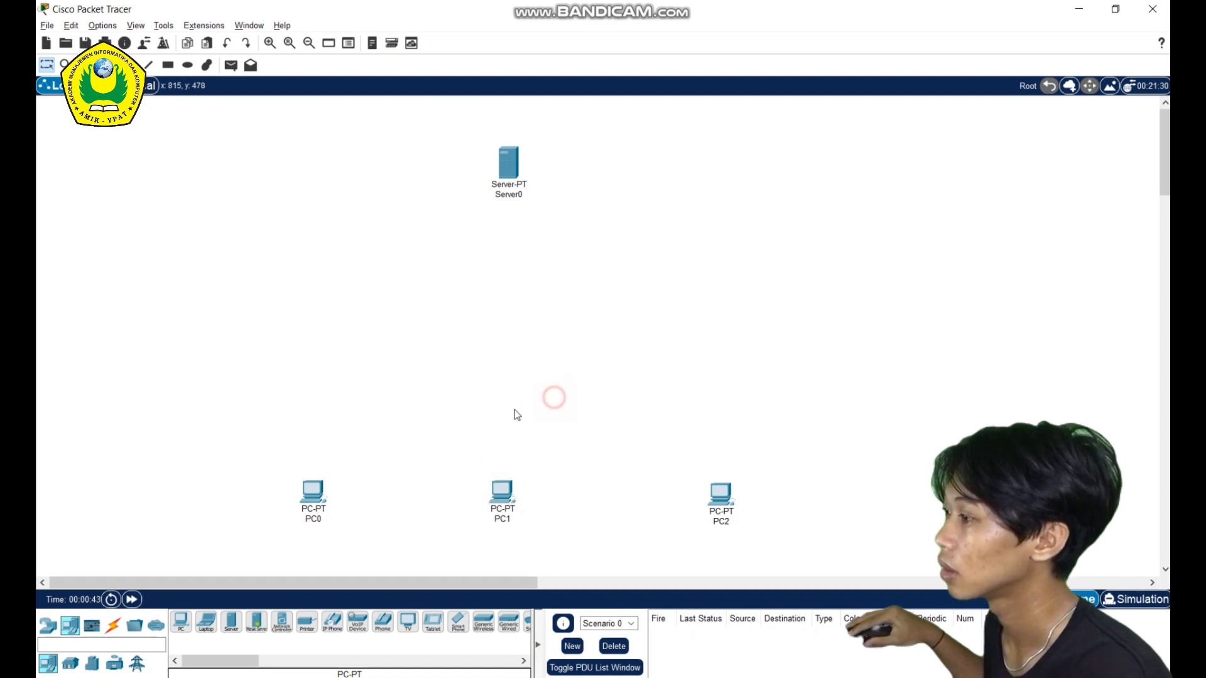
Place a 2950-24 switch between the server and the row of PCs.
left_click(48, 626)
left_click(70, 664)
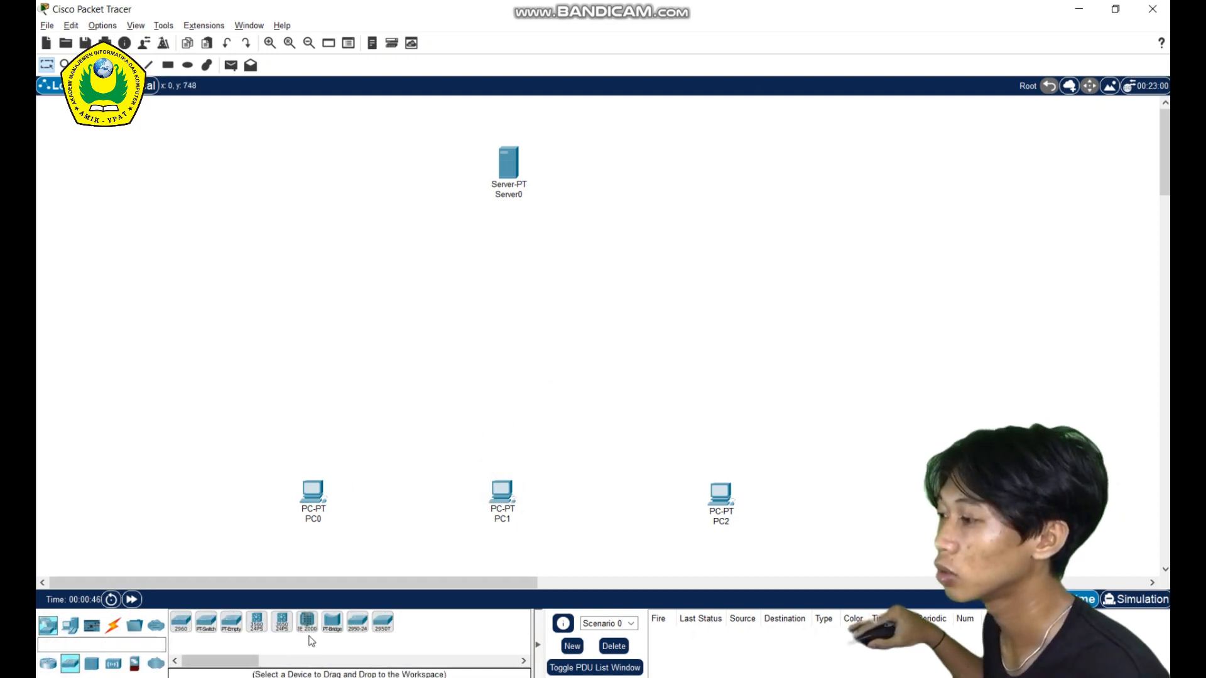
left_click_drag(358, 621, 361, 622)
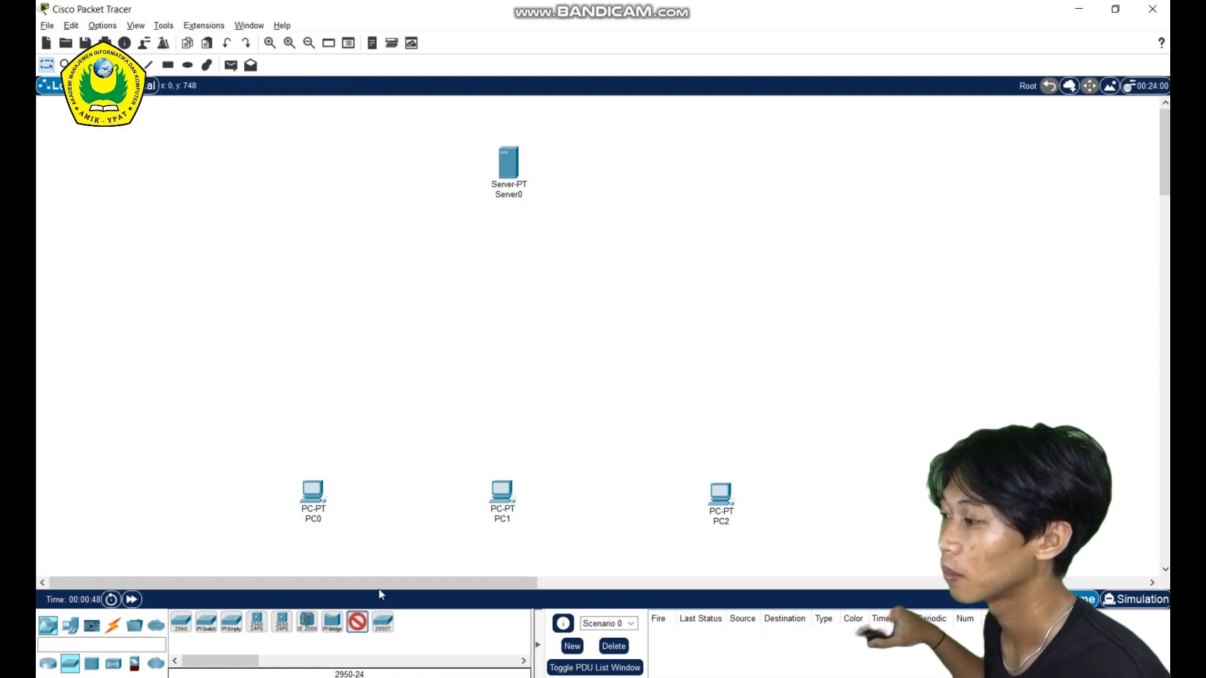
left_click(502, 336)
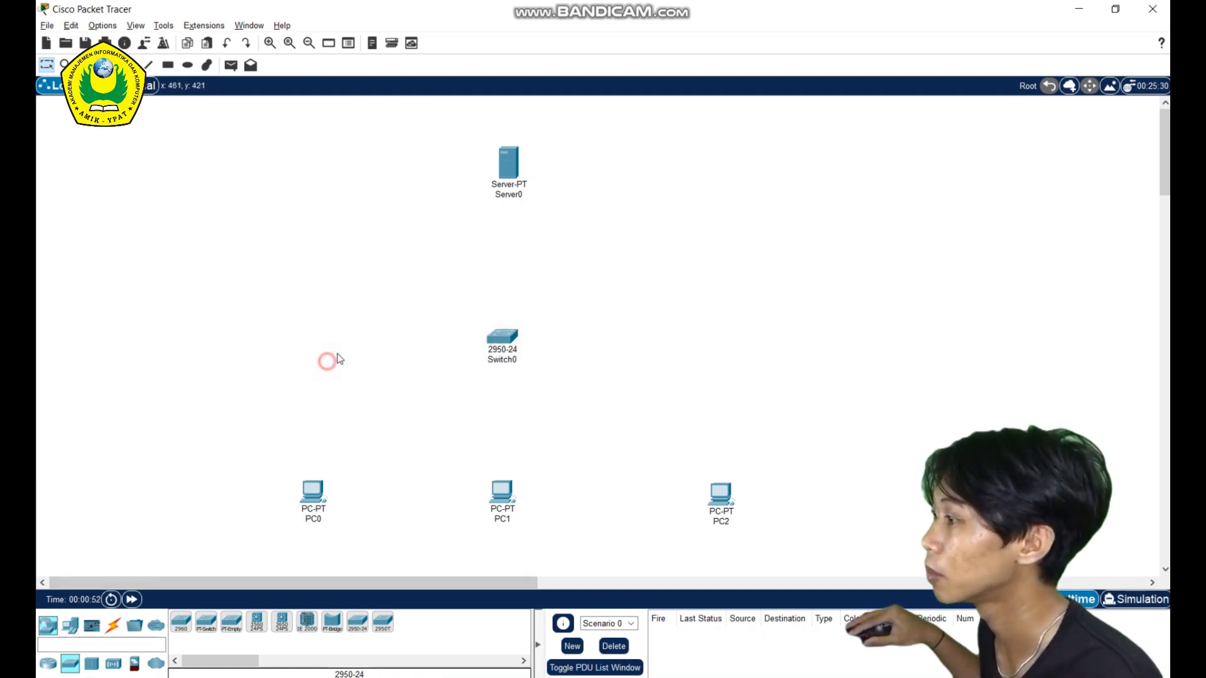
Select all devices together and shift the whole group slightly to the right in the workspace.
left_click_drag(511, 375, 480, 323)
left_click(619, 359)
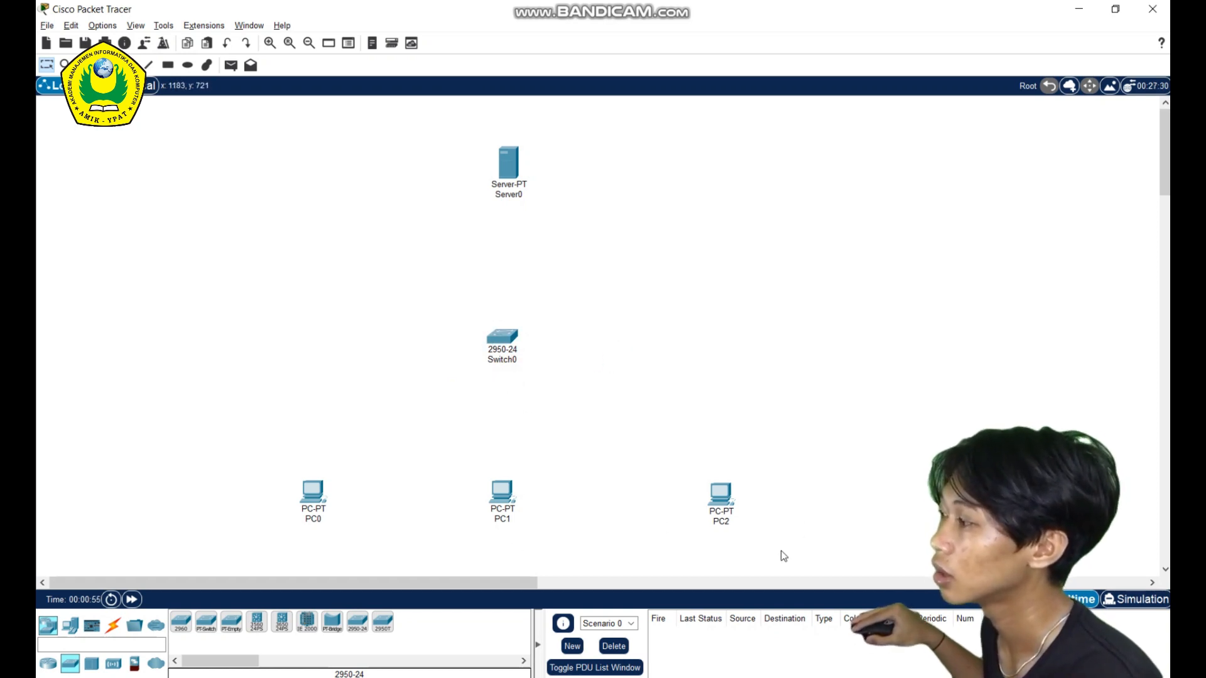
left_click_drag(770, 549, 684, 526)
left_click_drag(432, 471, 223, 121)
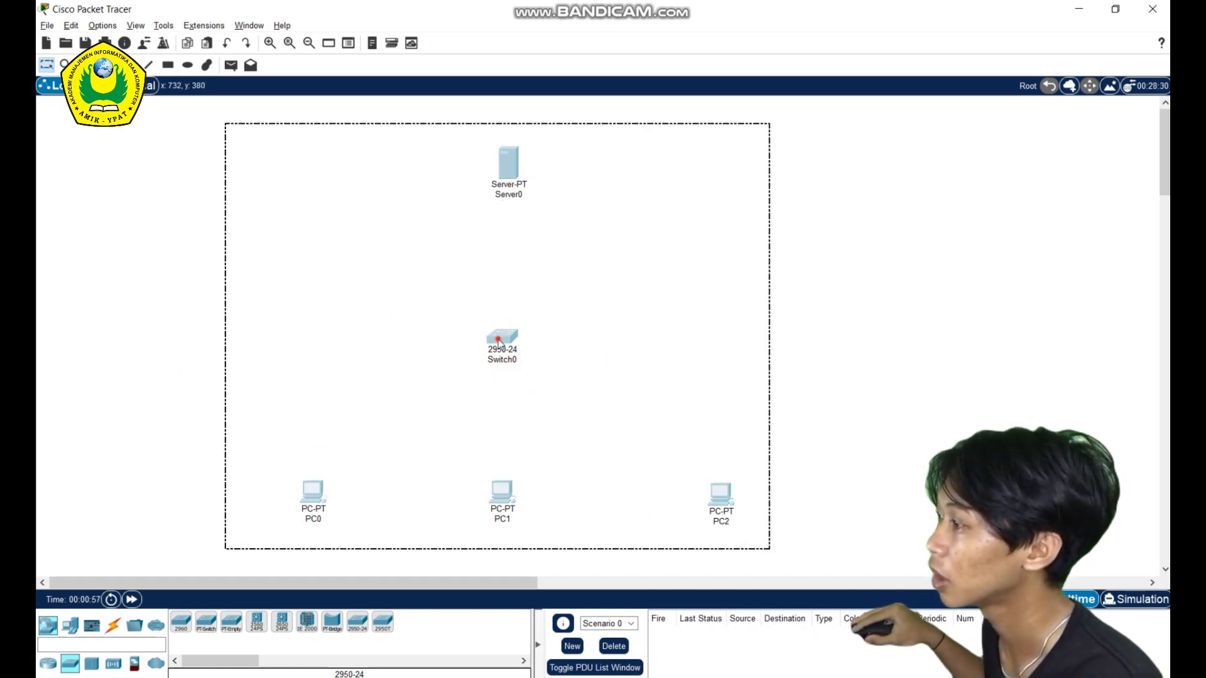
left_click_drag(504, 342, 579, 345)
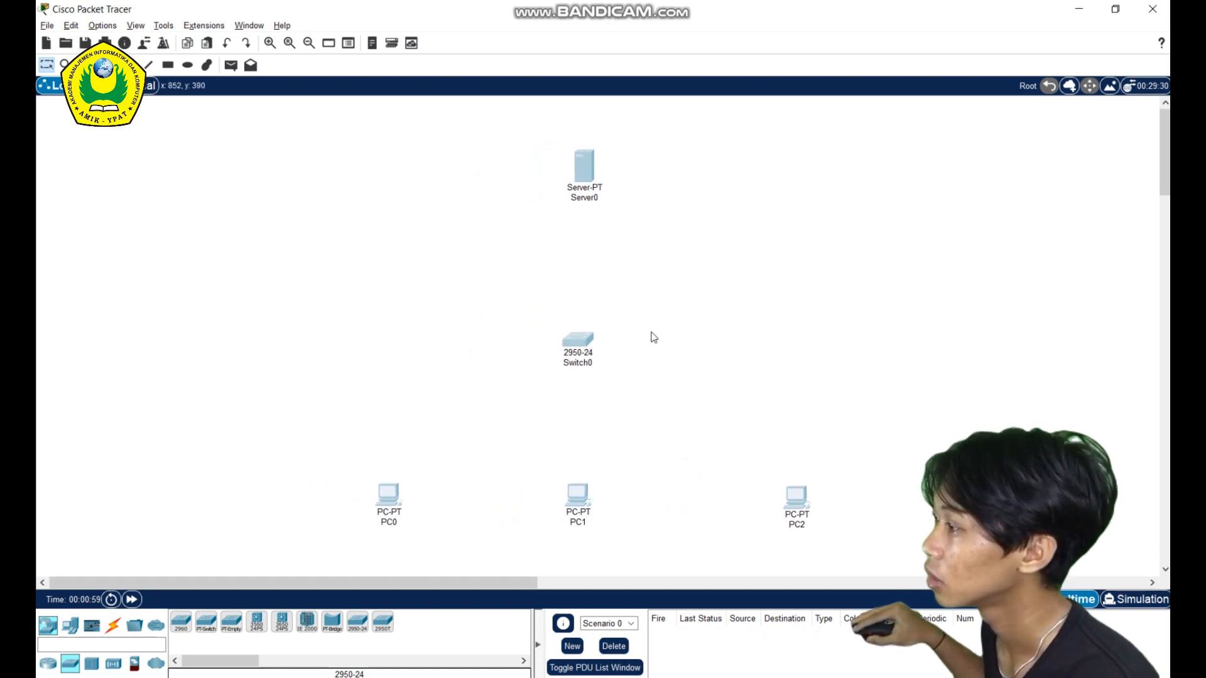
left_click(806, 339)
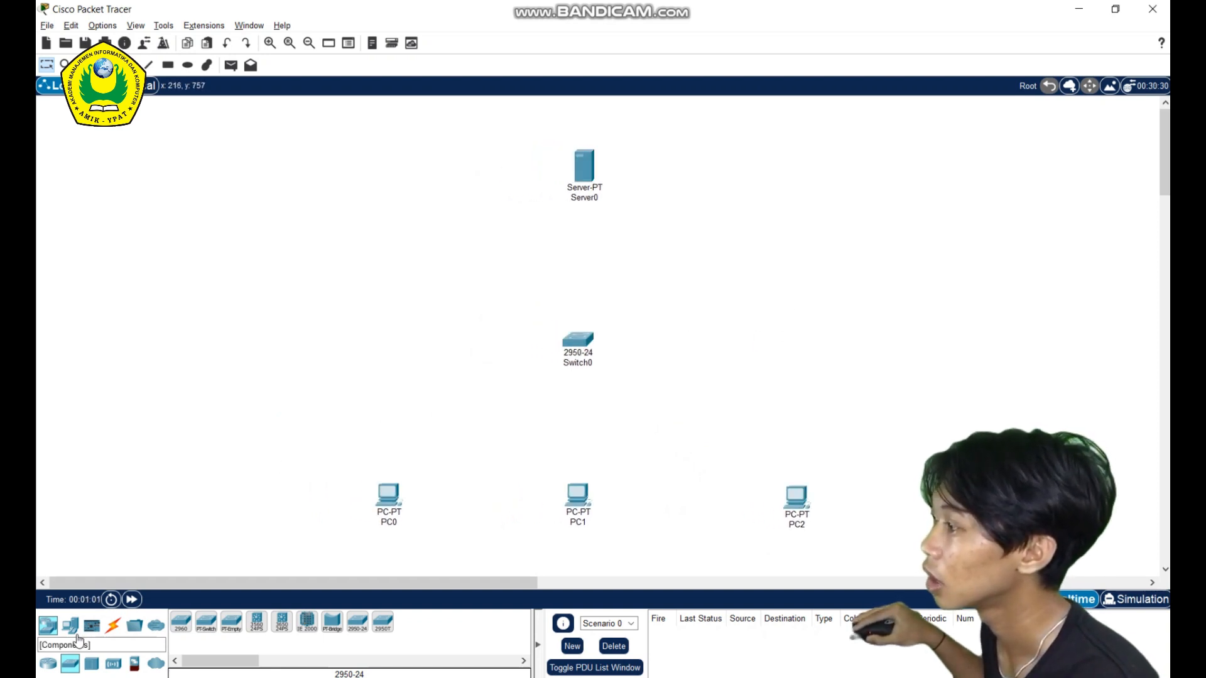
Connect Server0 to Switch0 with a copper straight-through cable.
left_click(121, 626)
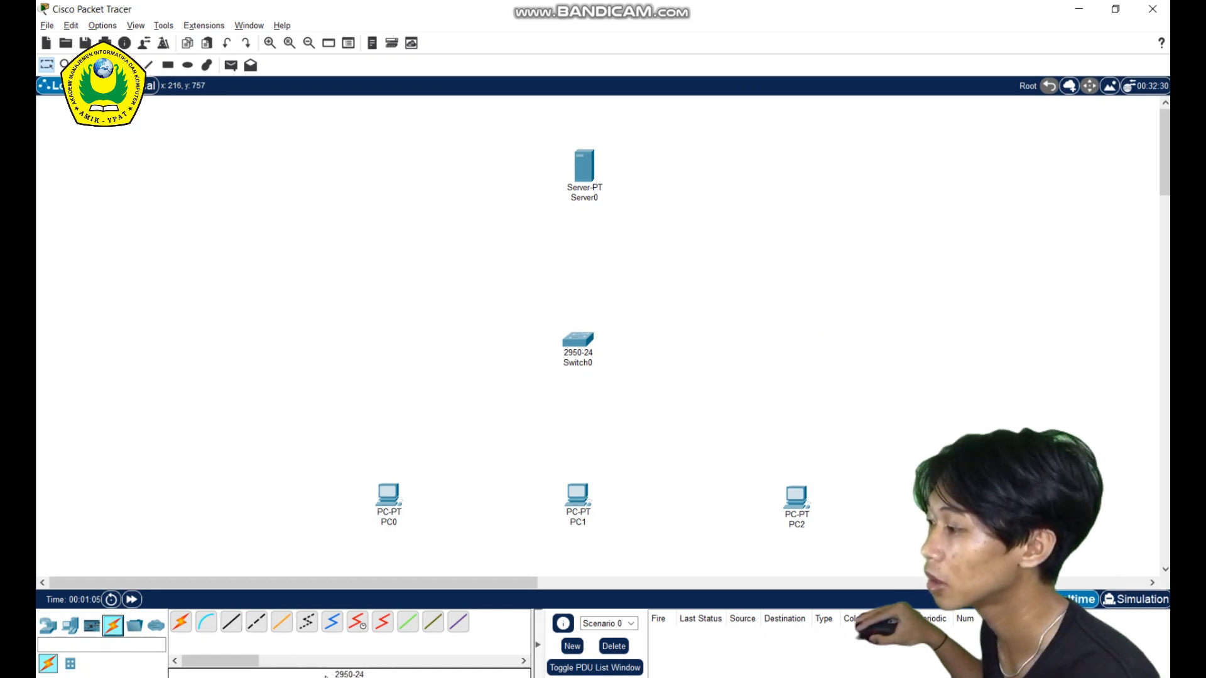
left_click(231, 620)
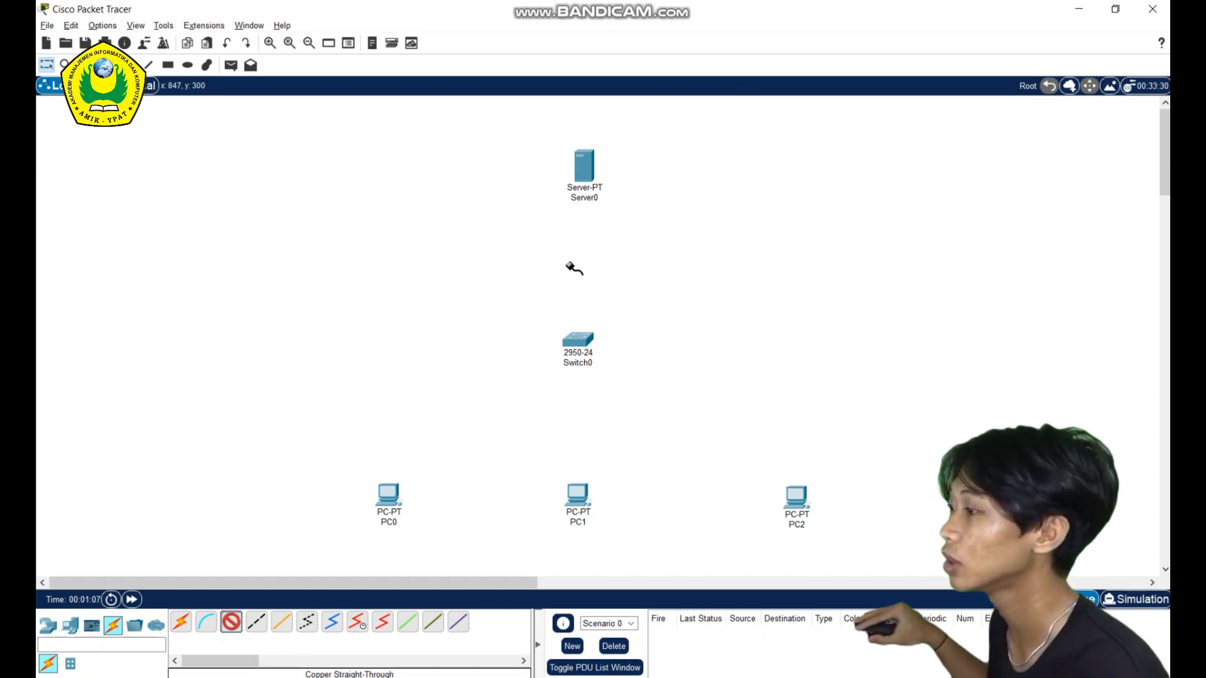
left_click(574, 169)
left_click(628, 171)
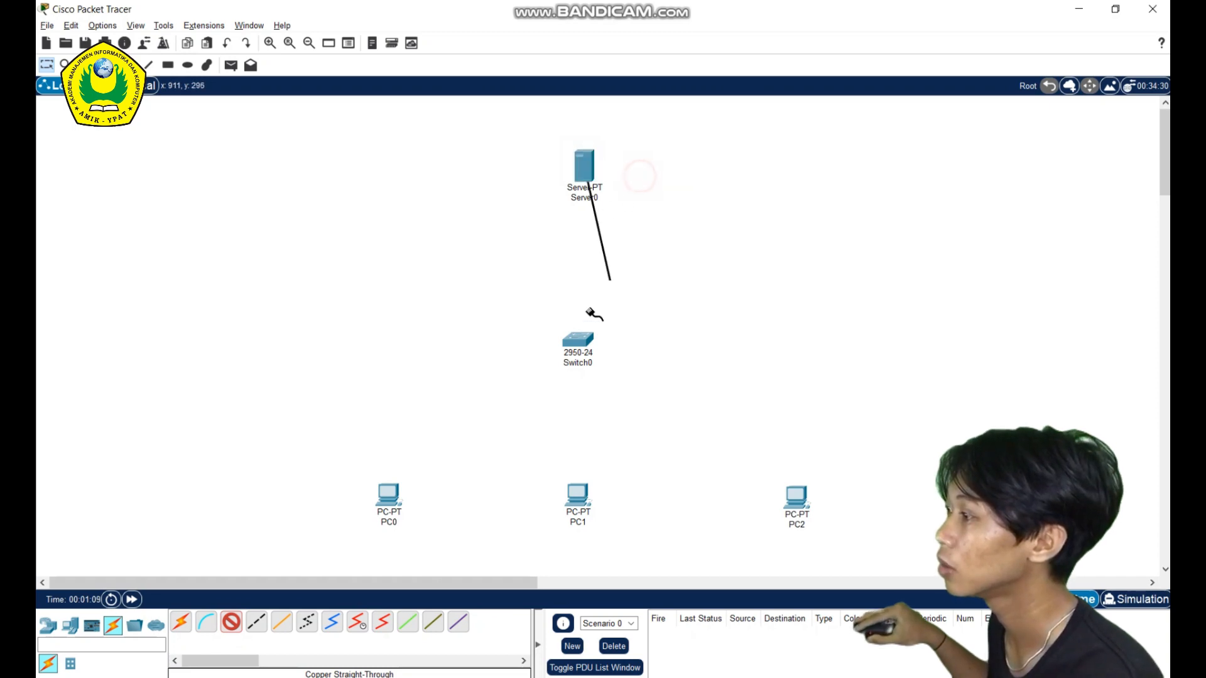
left_click(583, 341)
left_click(628, 11)
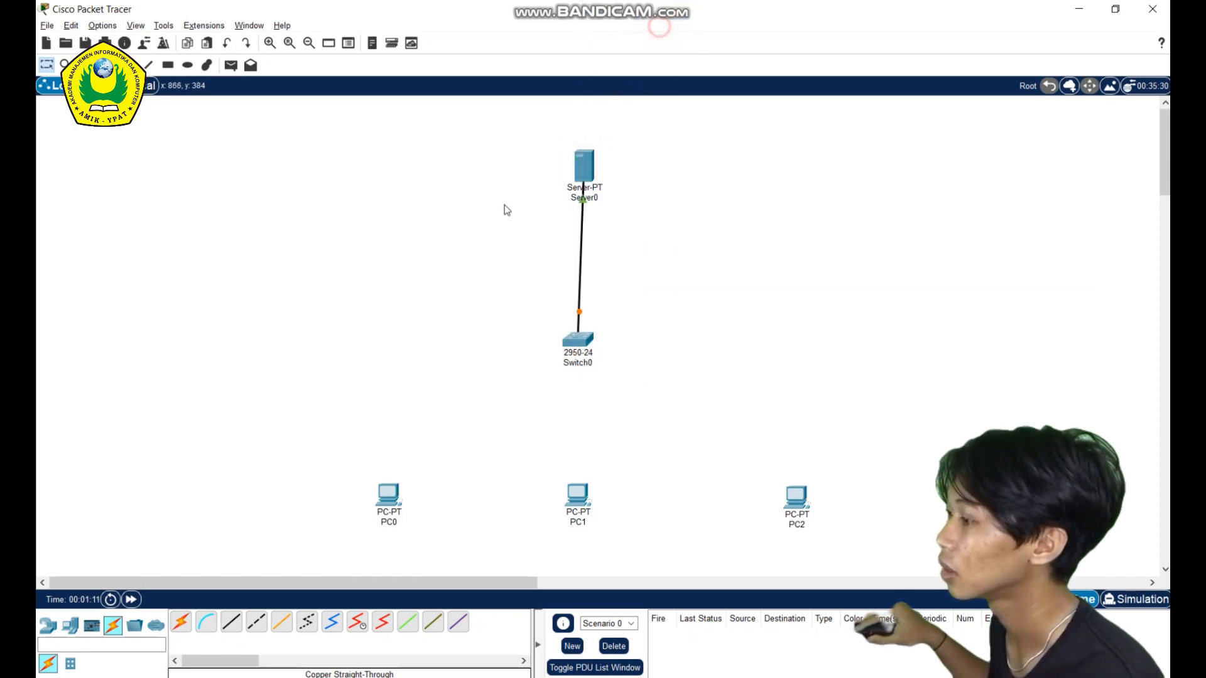
Connect PC0 to port FastEthernet0/2 of Switch0 with a copper straight-through cable.
left_click(230, 621)
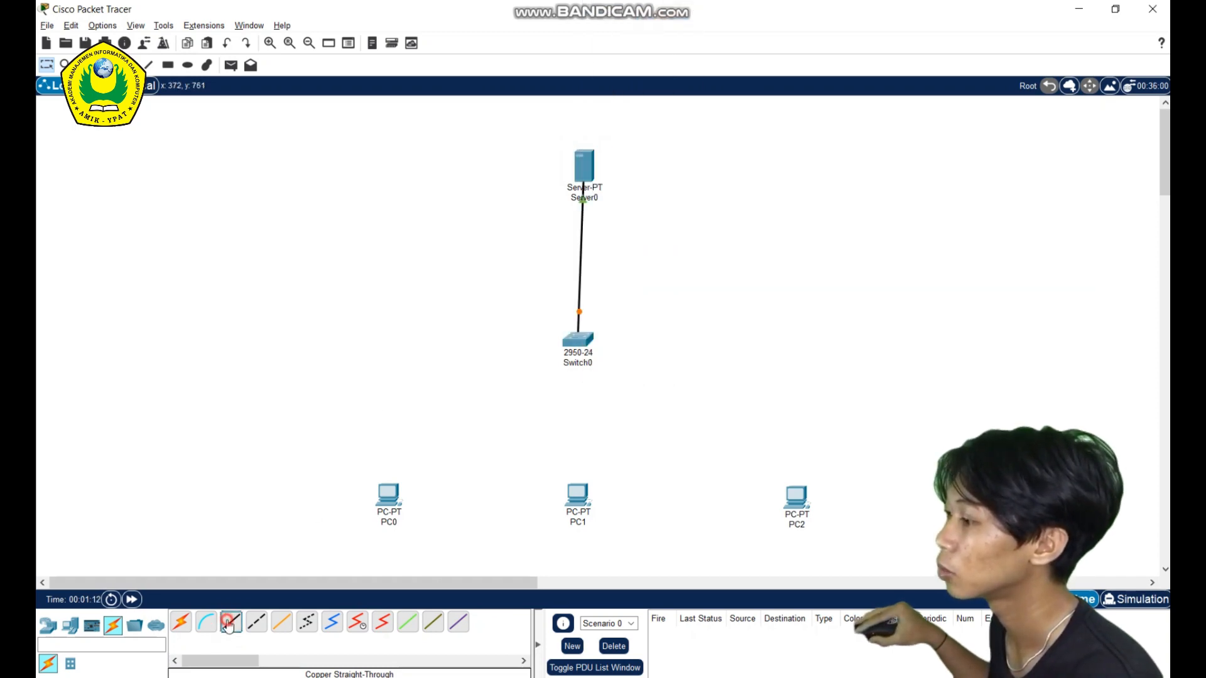
left_click(395, 506)
left_click(417, 561)
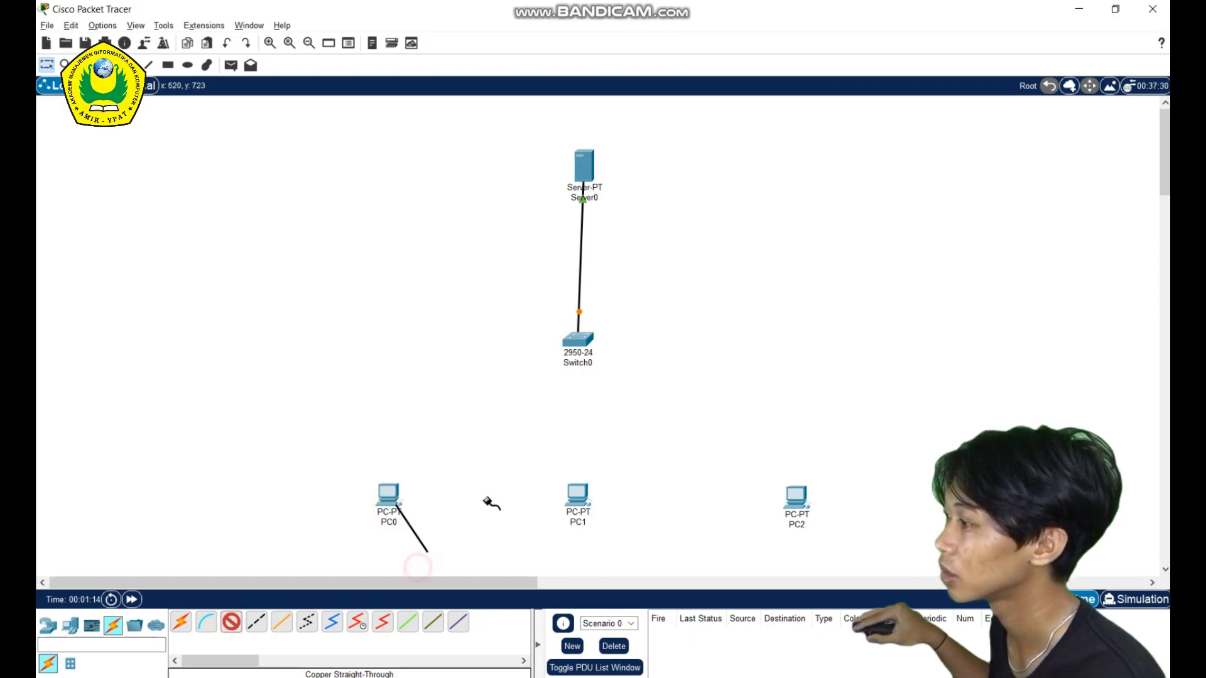
left_click(584, 338)
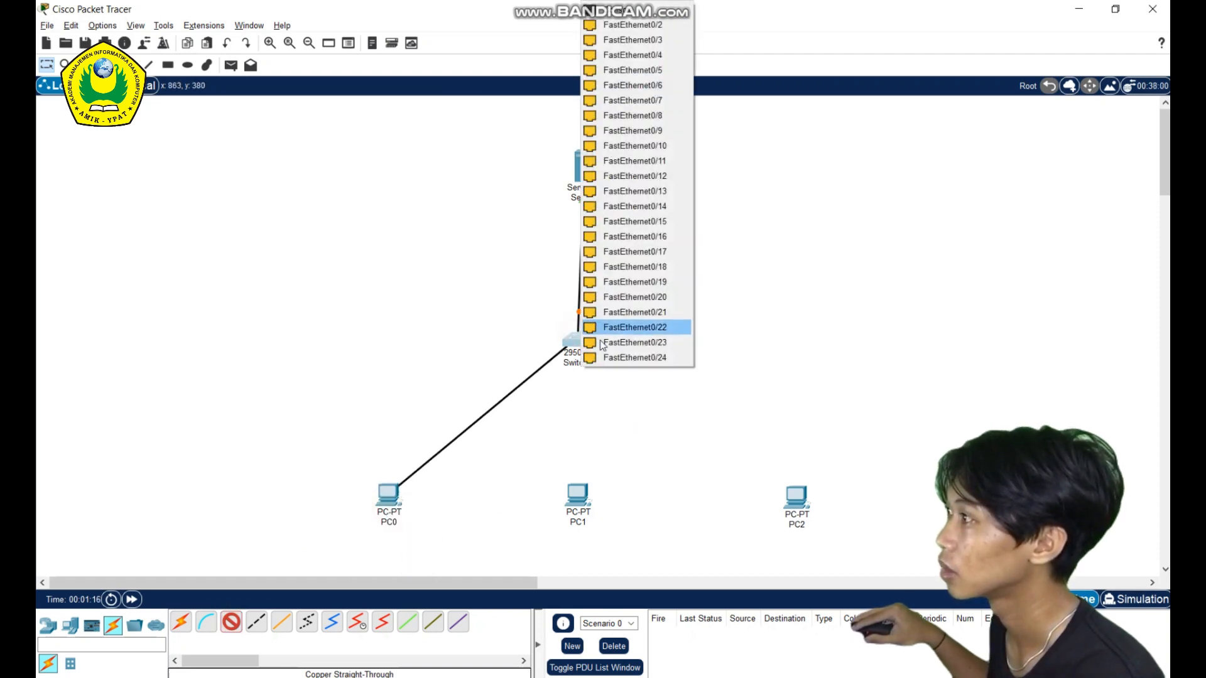
left_click(663, 26)
Connect PC1's FastEthernet0 port to FastEthernet0/3 of Switch0 with a copper straight-through cable.
left_click(230, 620)
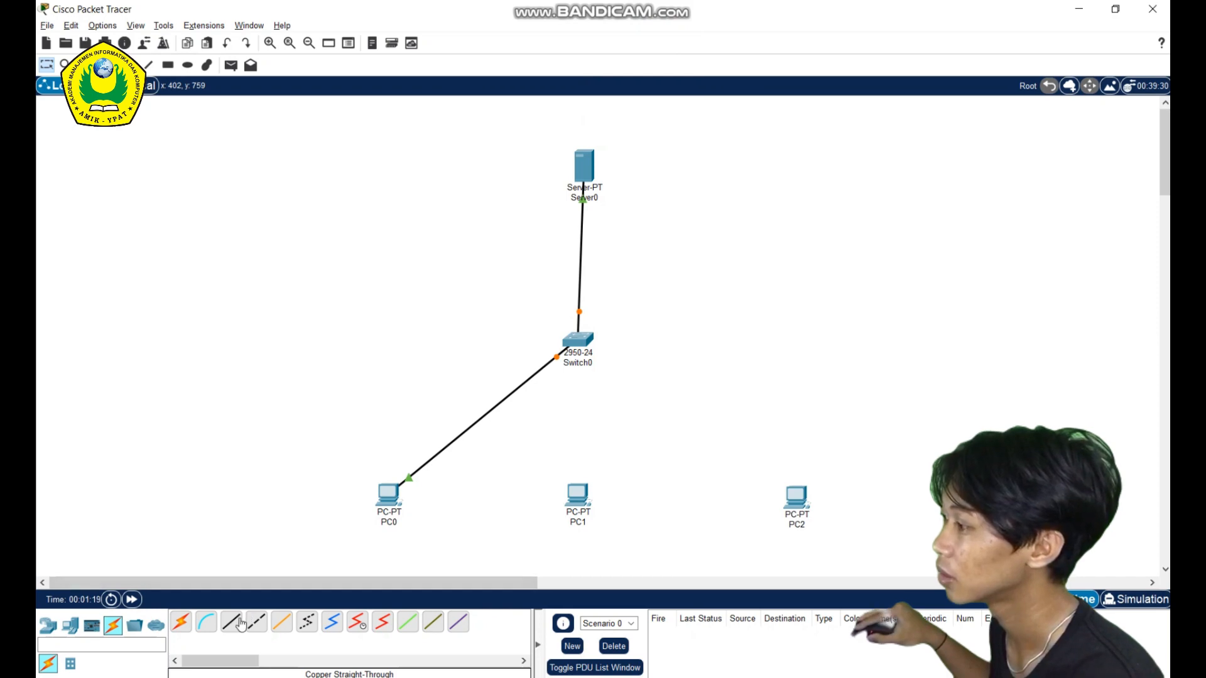
left_click(576, 497)
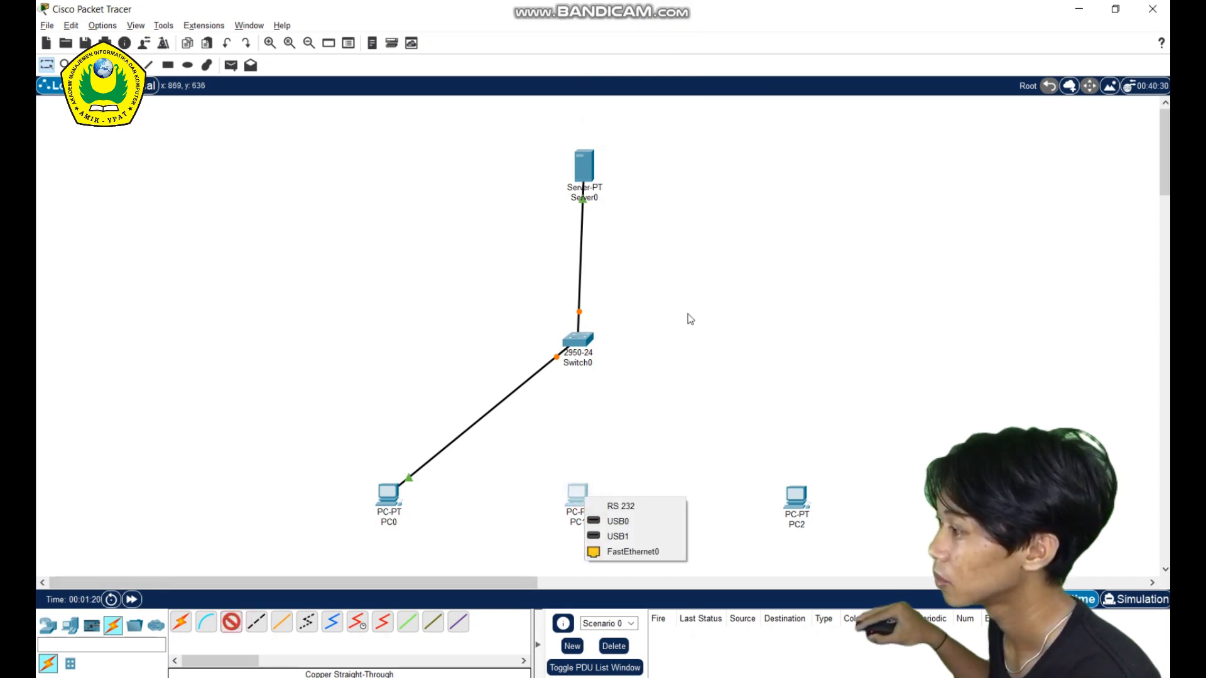
left_click(653, 553)
left_click(574, 341)
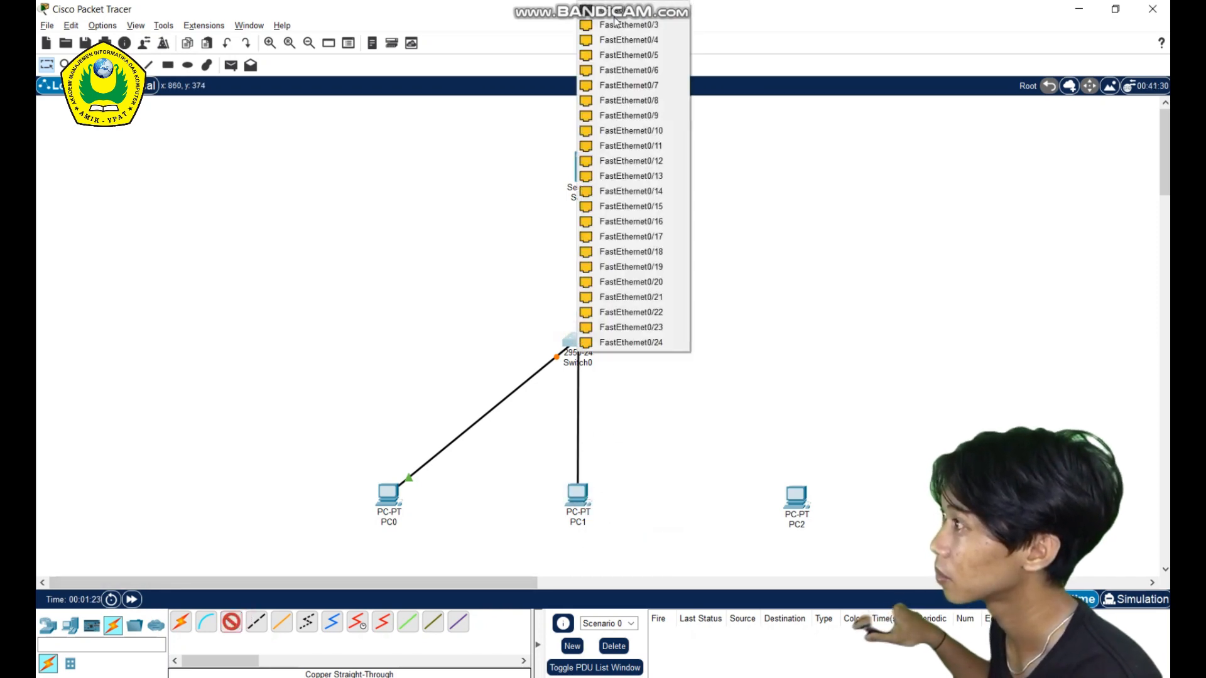
left_click(614, 24)
Connect PC2 to Switch0 with a copper straight-through cable.
left_click(231, 620)
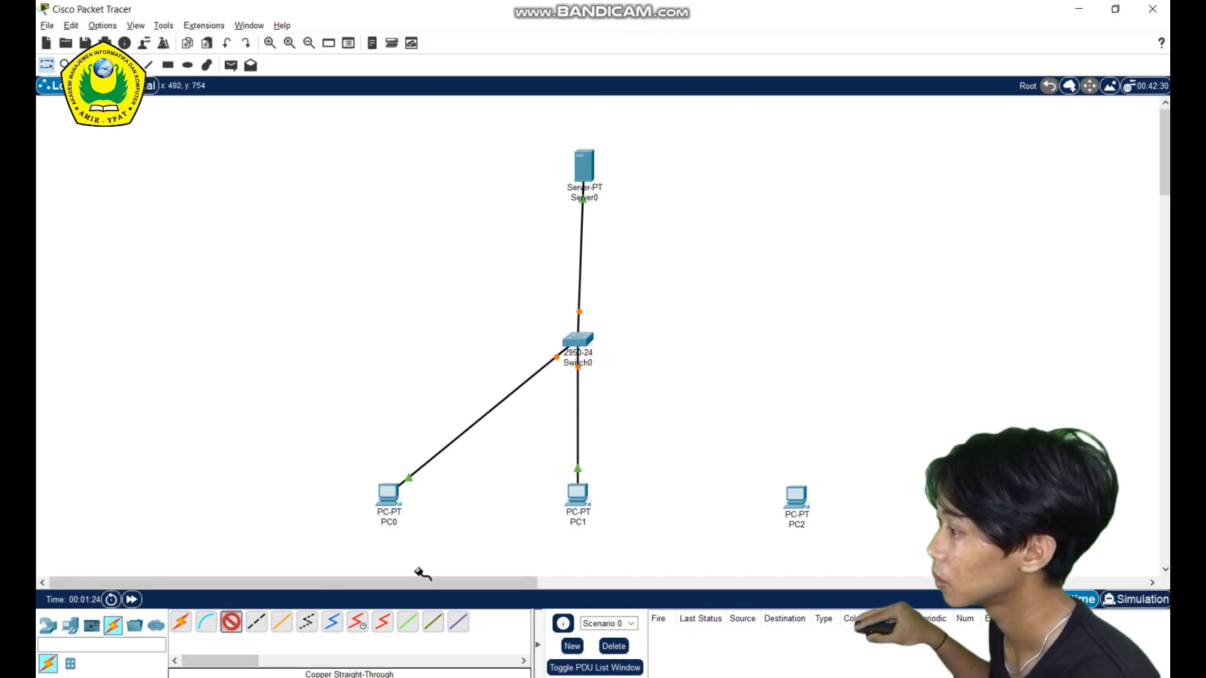
left_click(799, 500)
left_click(836, 558)
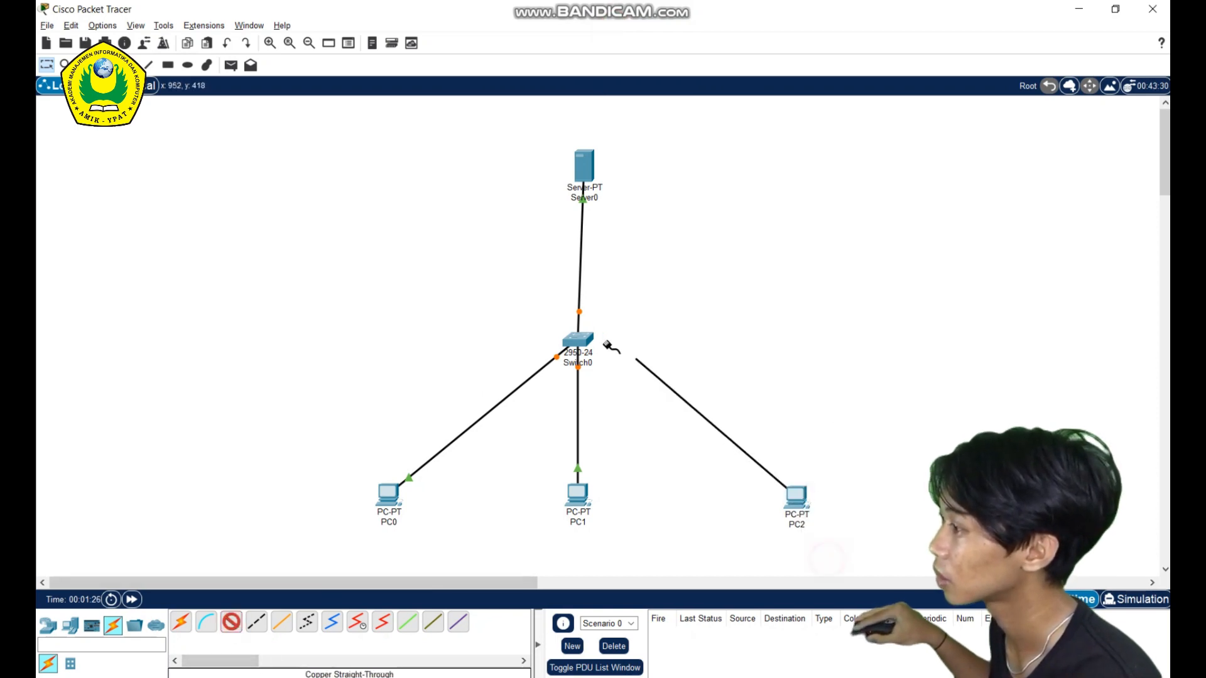
left_click(584, 340)
left_click(648, 360)
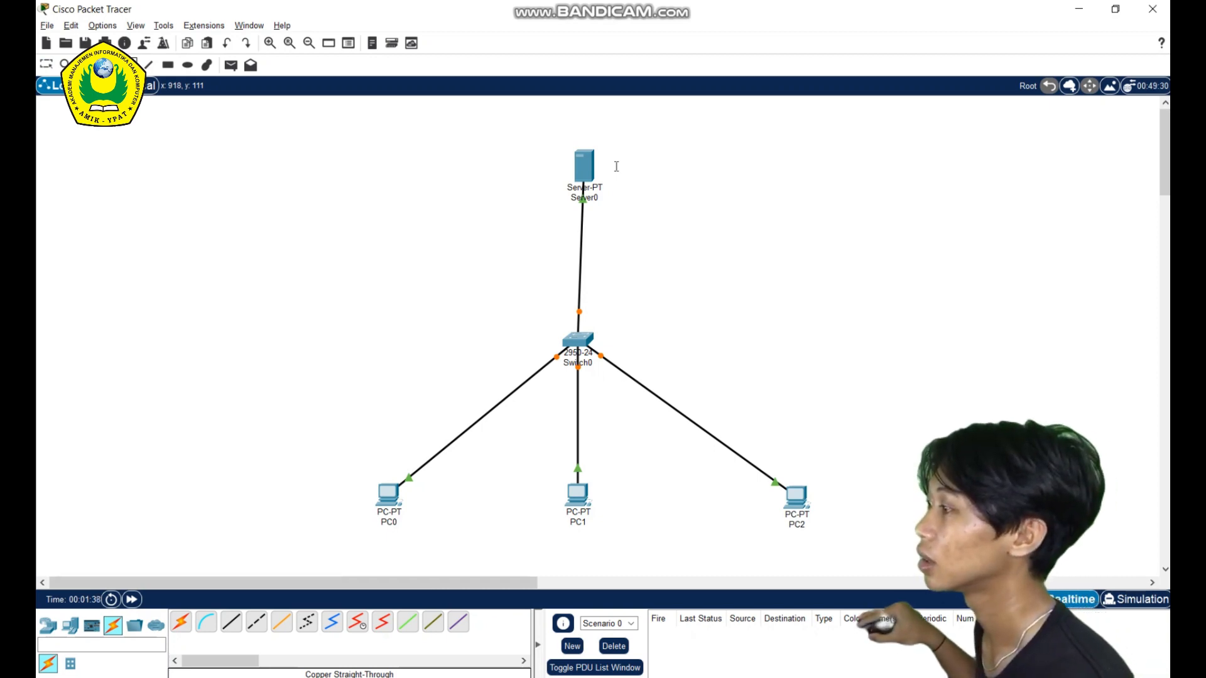
Add IP address notes: 192.168.1.10 beside the server, and 192.168.1.1, 192.168.1.2 and 192.168.1.3 below PC0, PC1 and PC2.
left_click(616, 166)
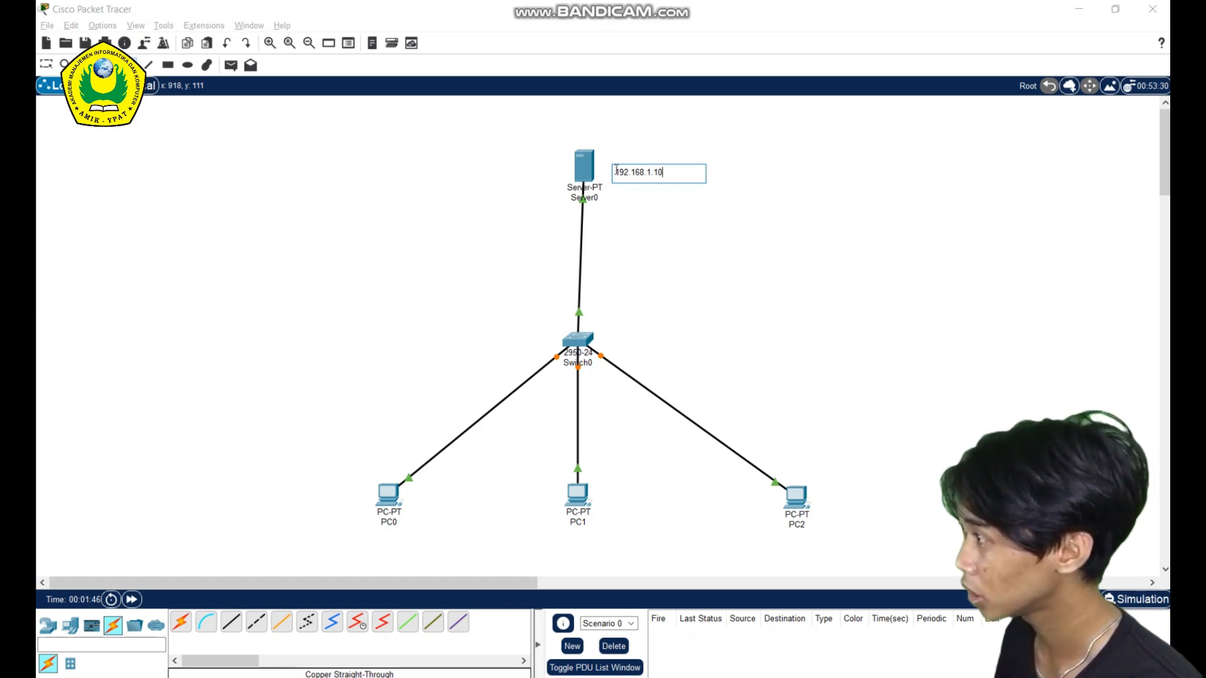
left_click(353, 540)
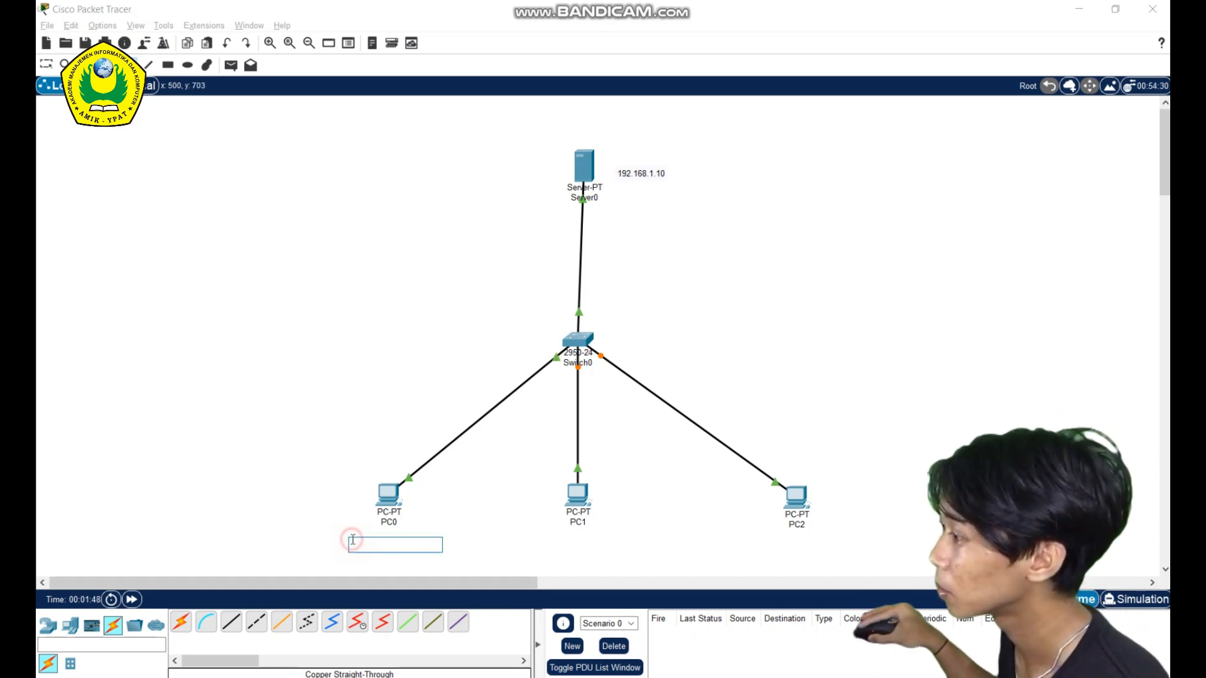
type("192.168.1.1")
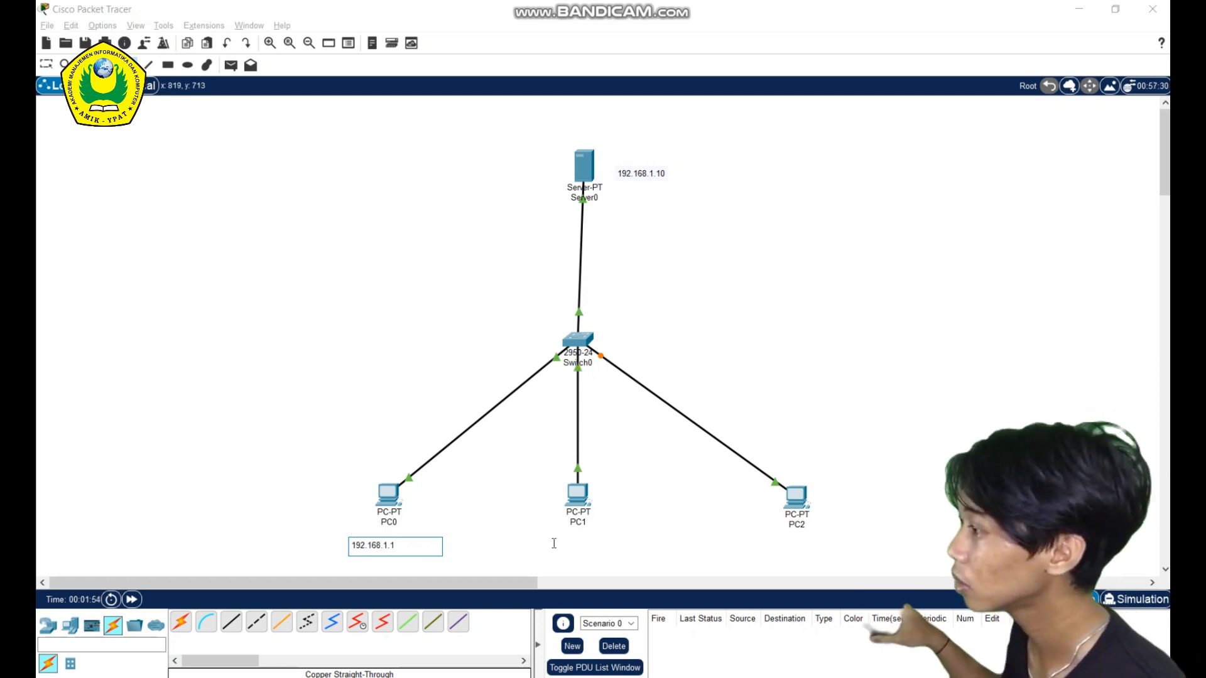
left_click(540, 536)
type("192.168.1.2")
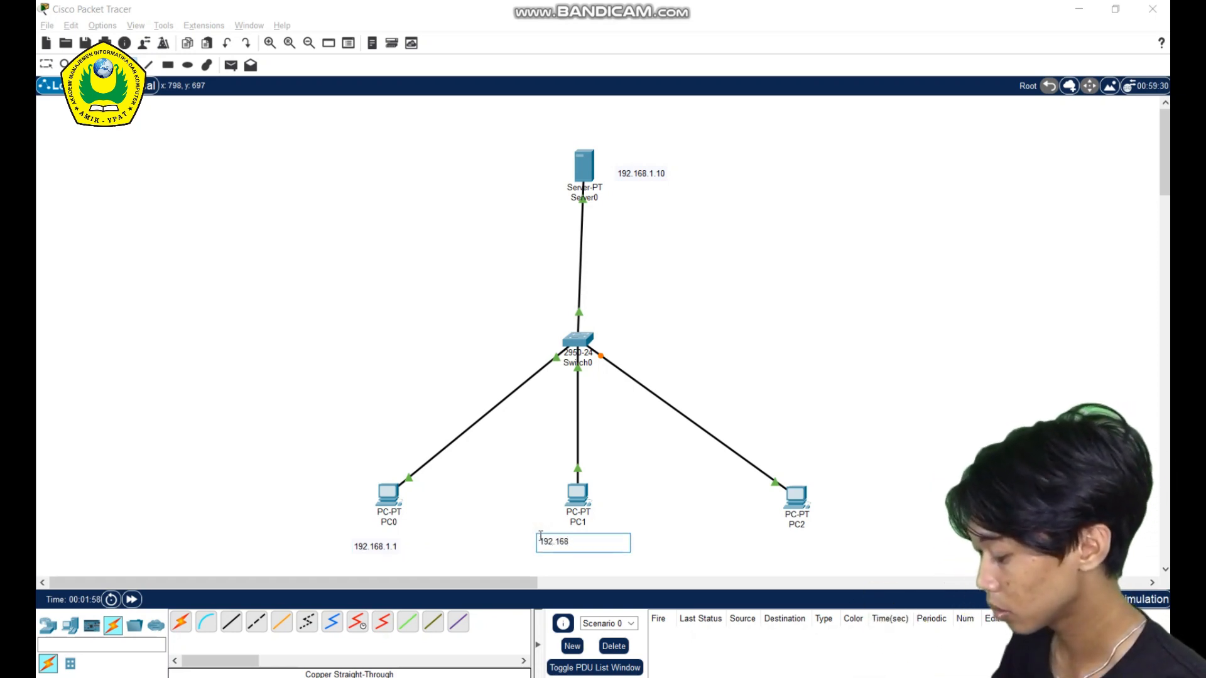
left_click(764, 542)
type("192.168.1.3")
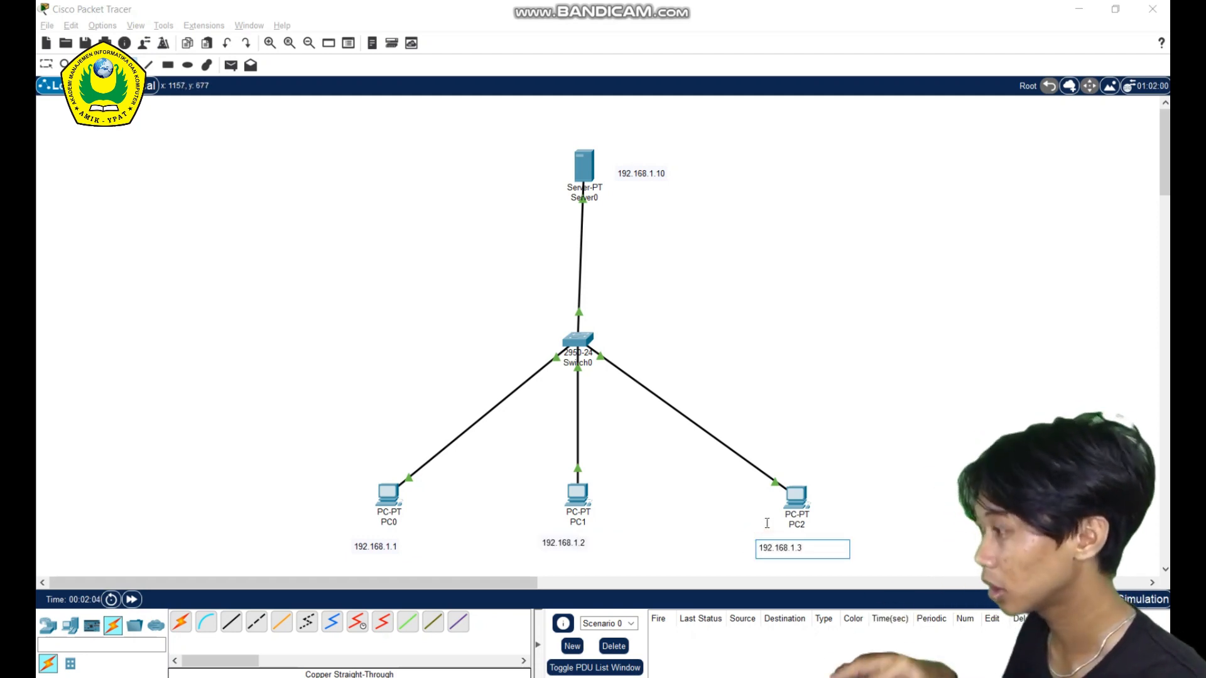
left_click(45, 65)
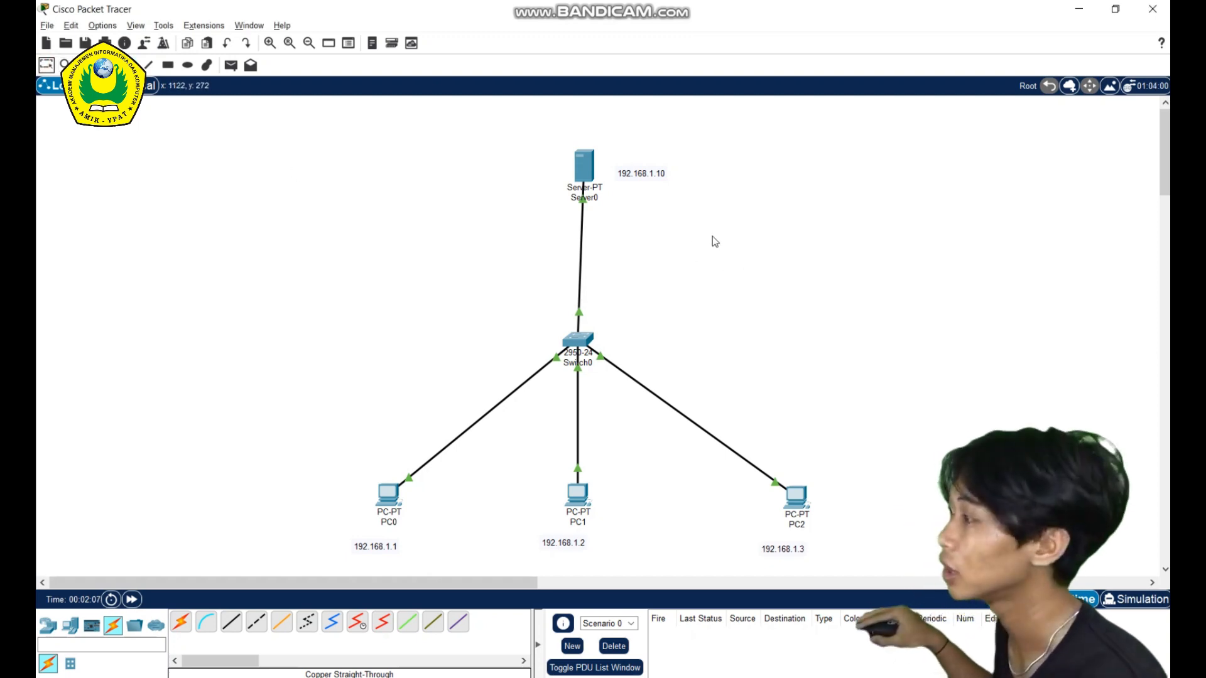
left_click(674, 190)
left_click_drag(657, 185, 635, 148)
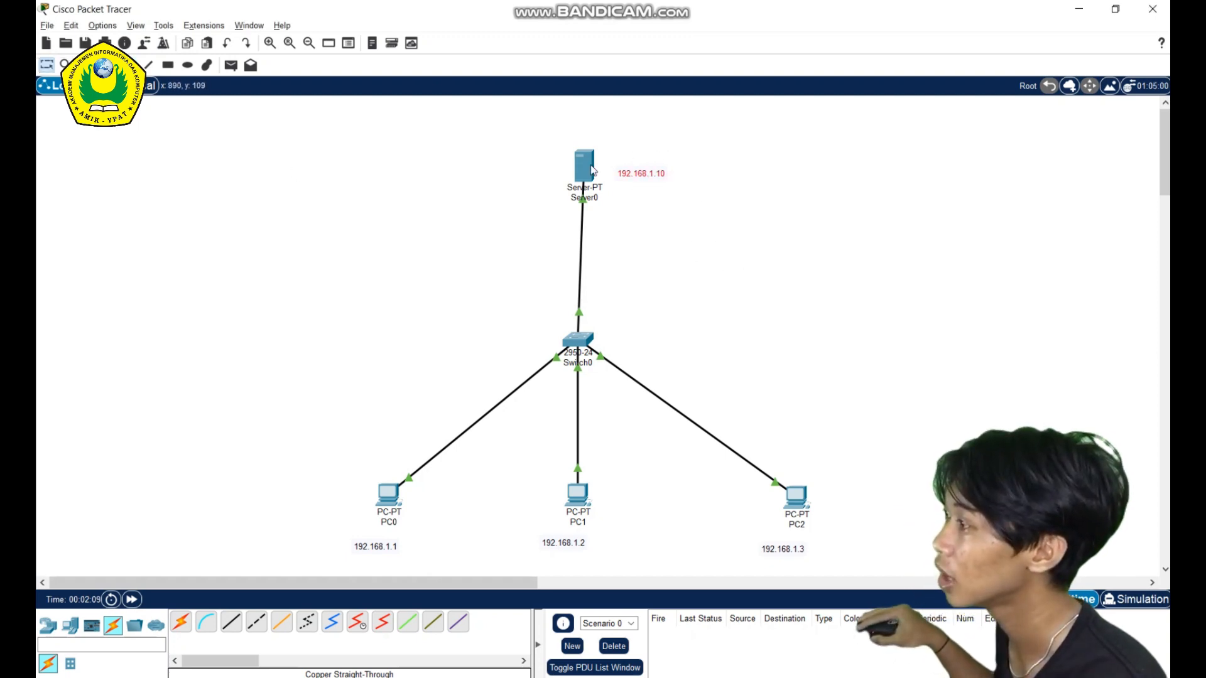
Give Server0 the static IPv4 address 192.168.1.10 with the default subnet mask.
left_click(584, 175)
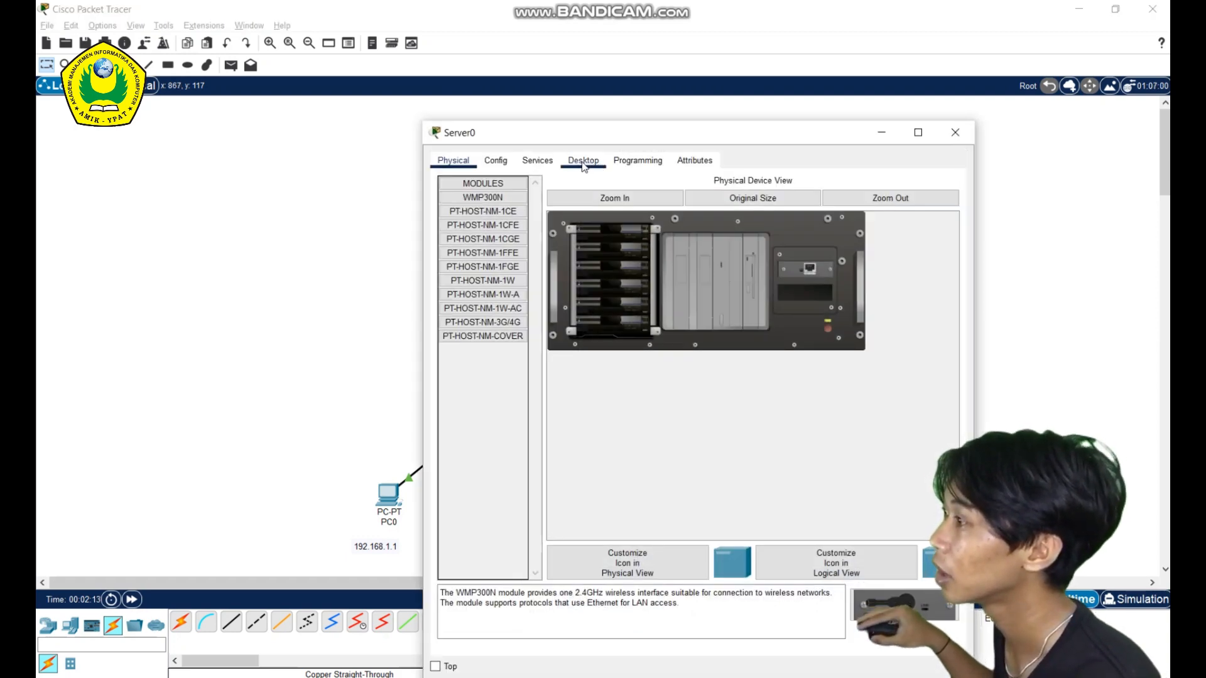
left_click(583, 162)
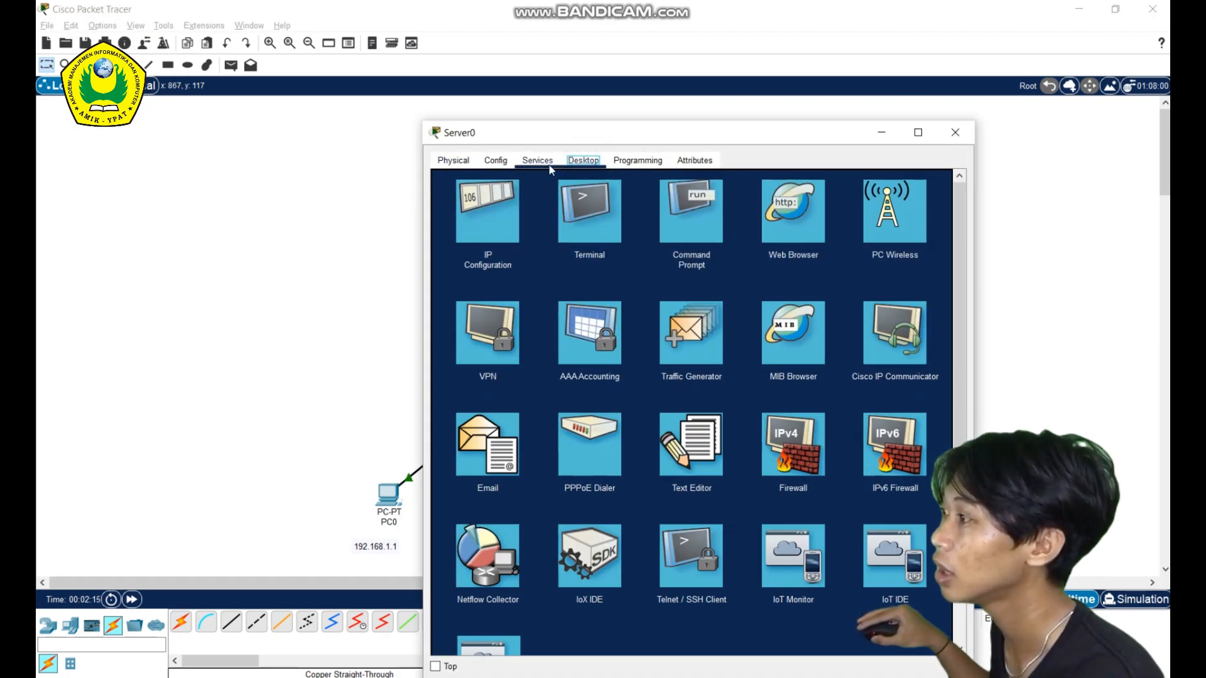
left_click(481, 215)
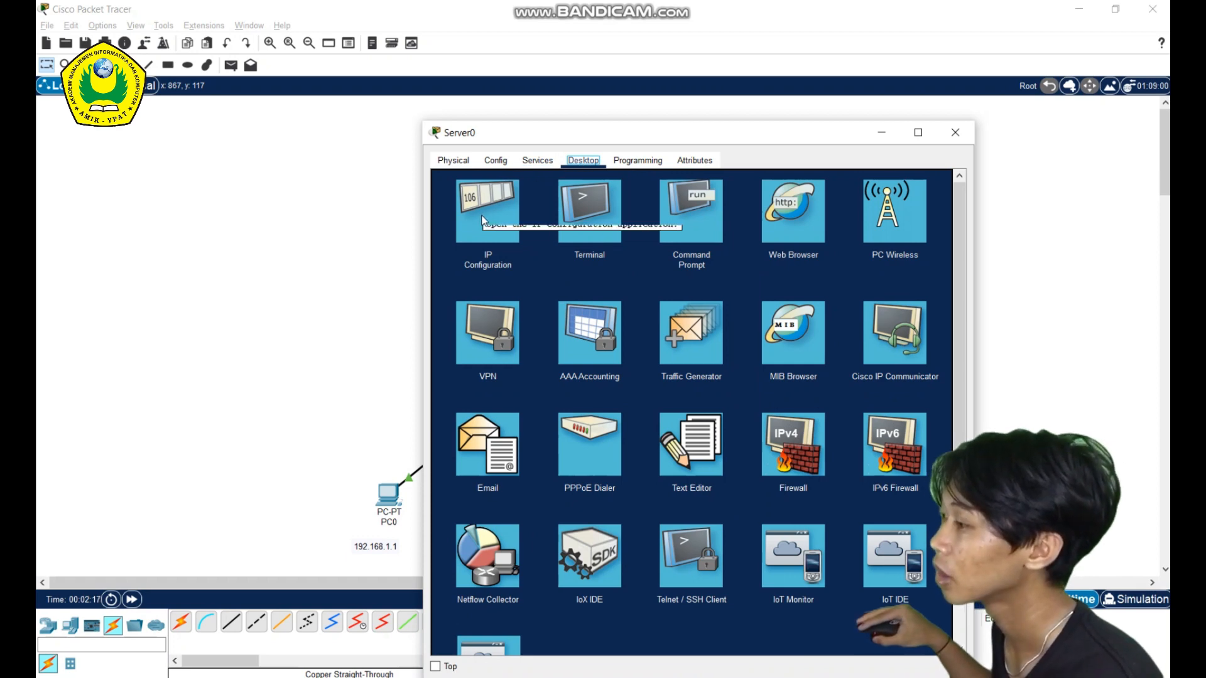
left_click(637, 236)
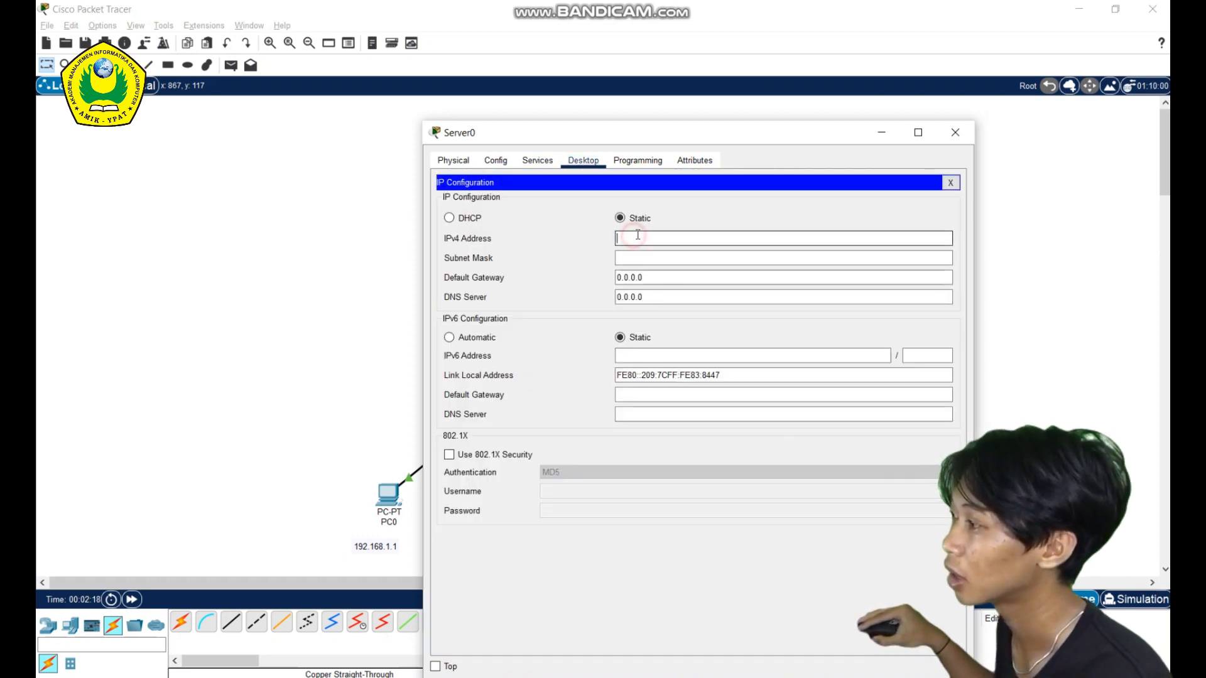
type("192")
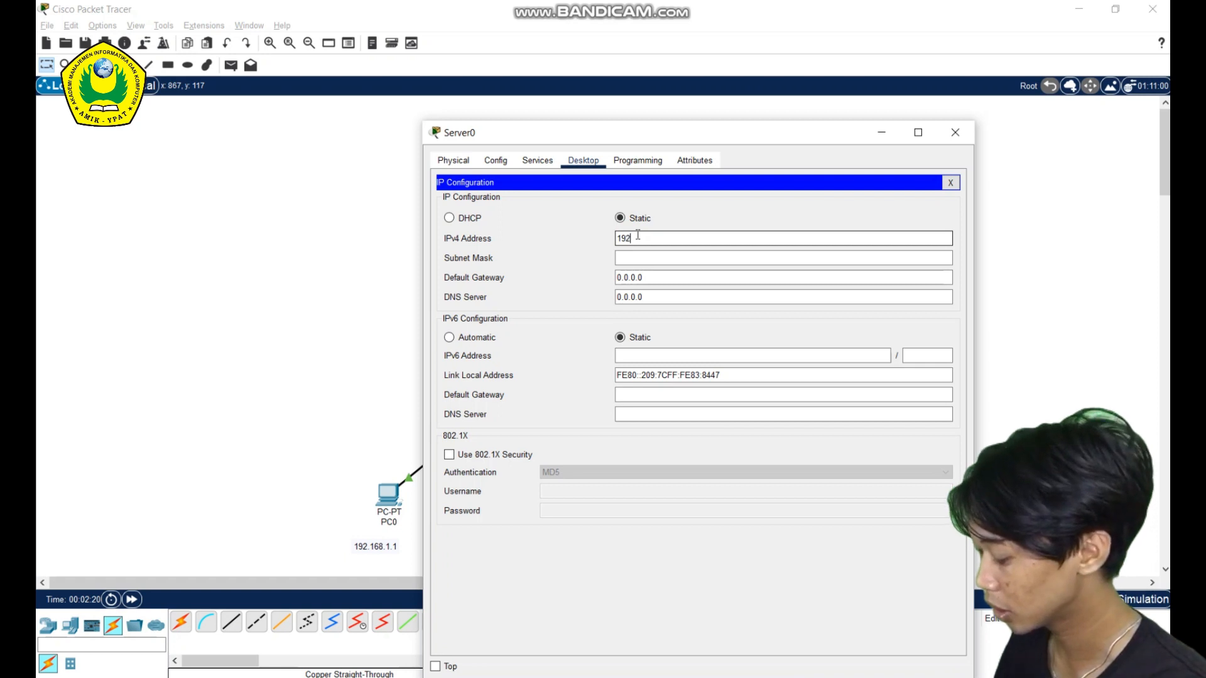
type(".168.1.10")
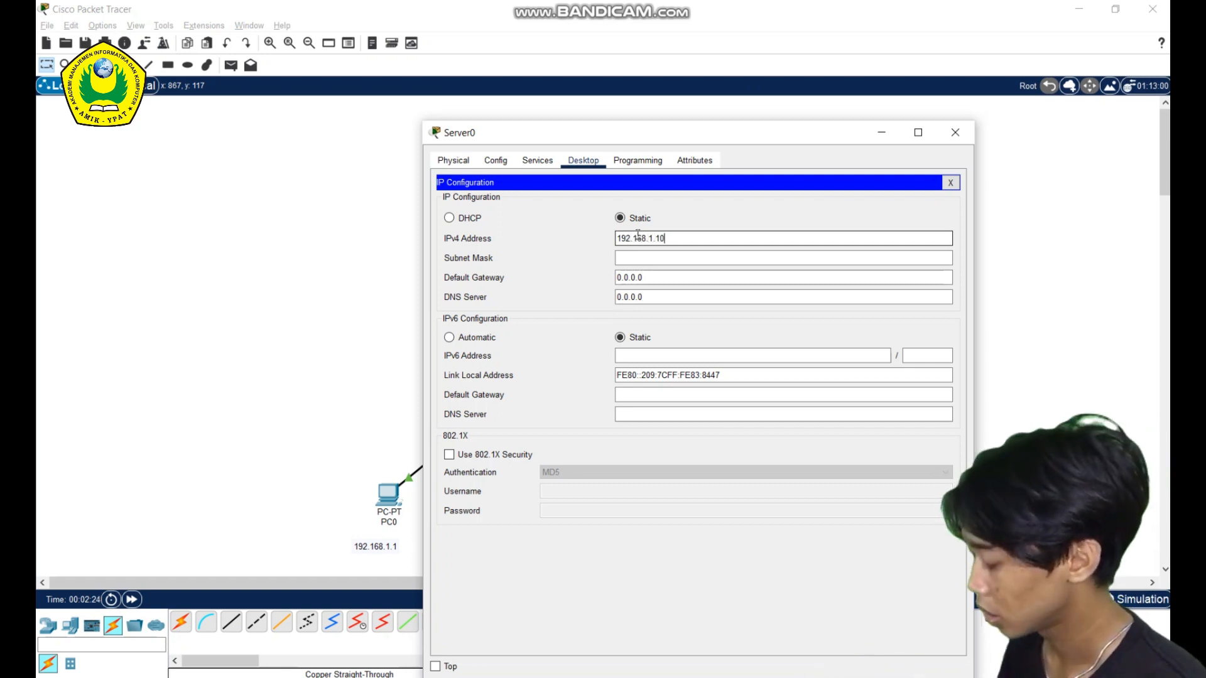
key("Return")
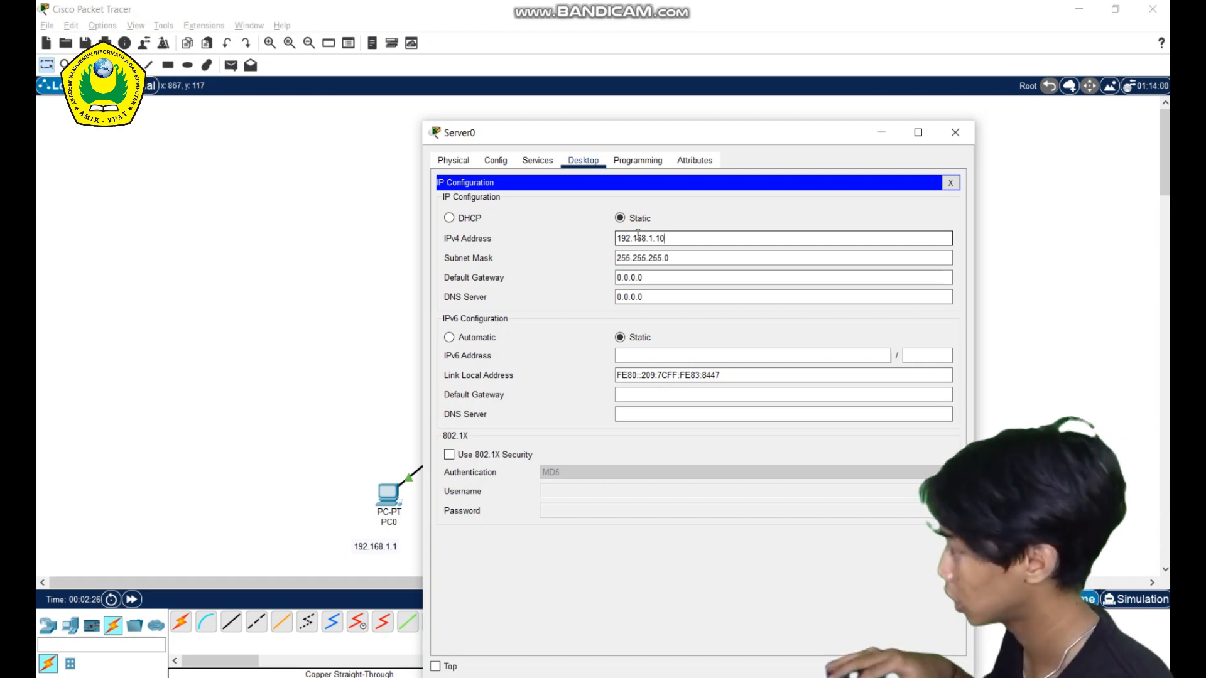
left_click(955, 132)
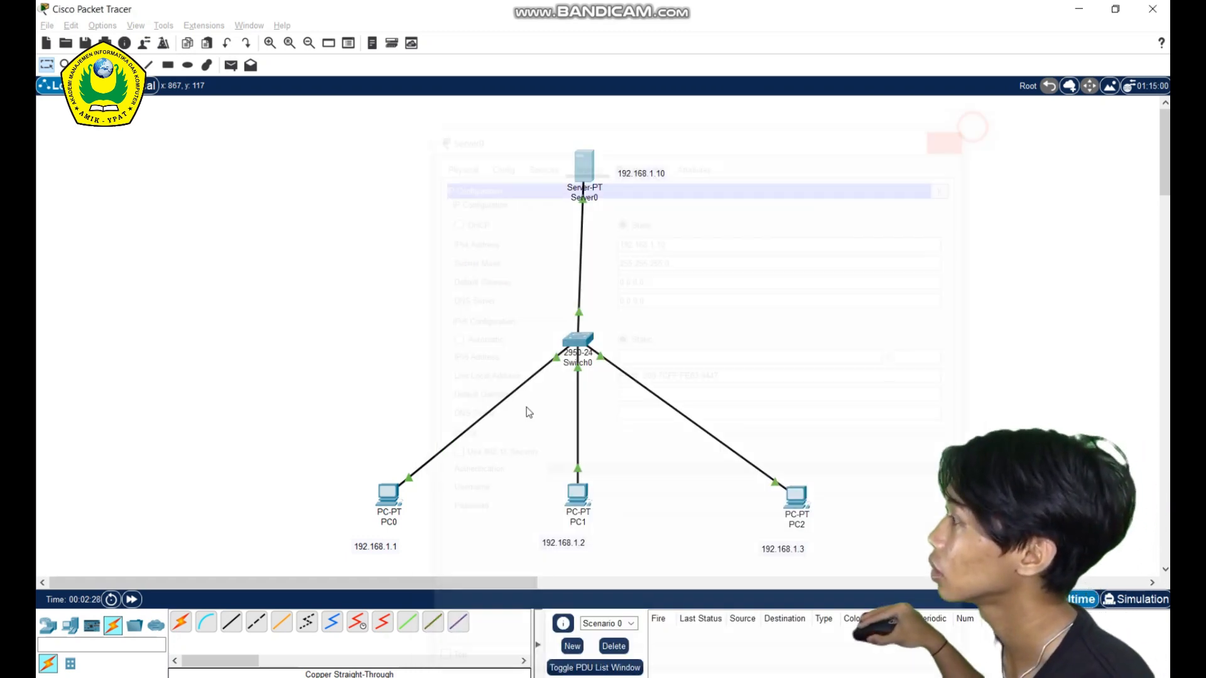
Give PC0 the static IPv4 address 192.168.1.1 with the default subnet mask.
left_click(389, 495)
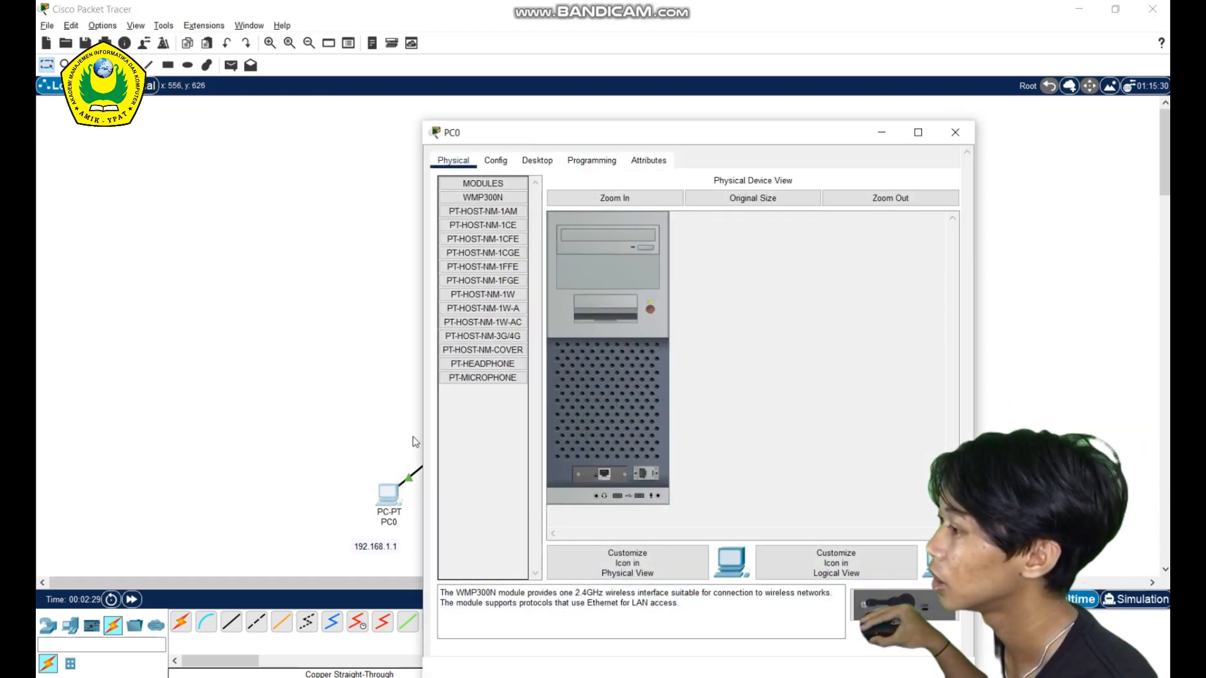
left_click(534, 162)
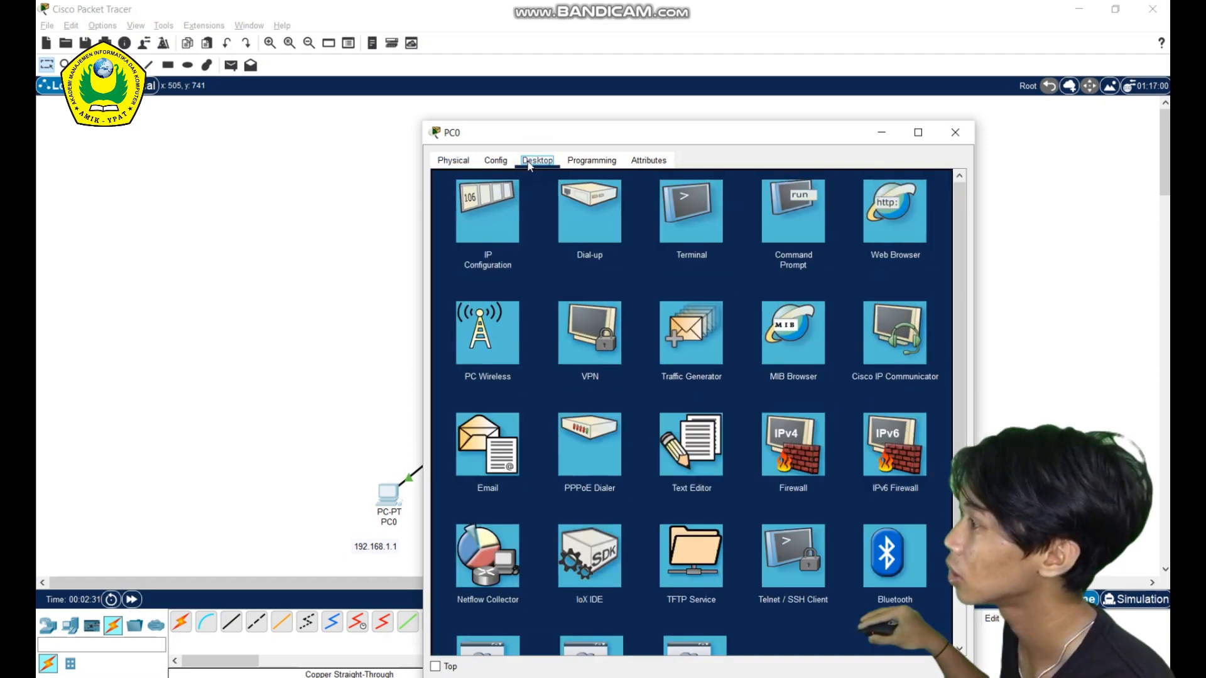
left_click(492, 206)
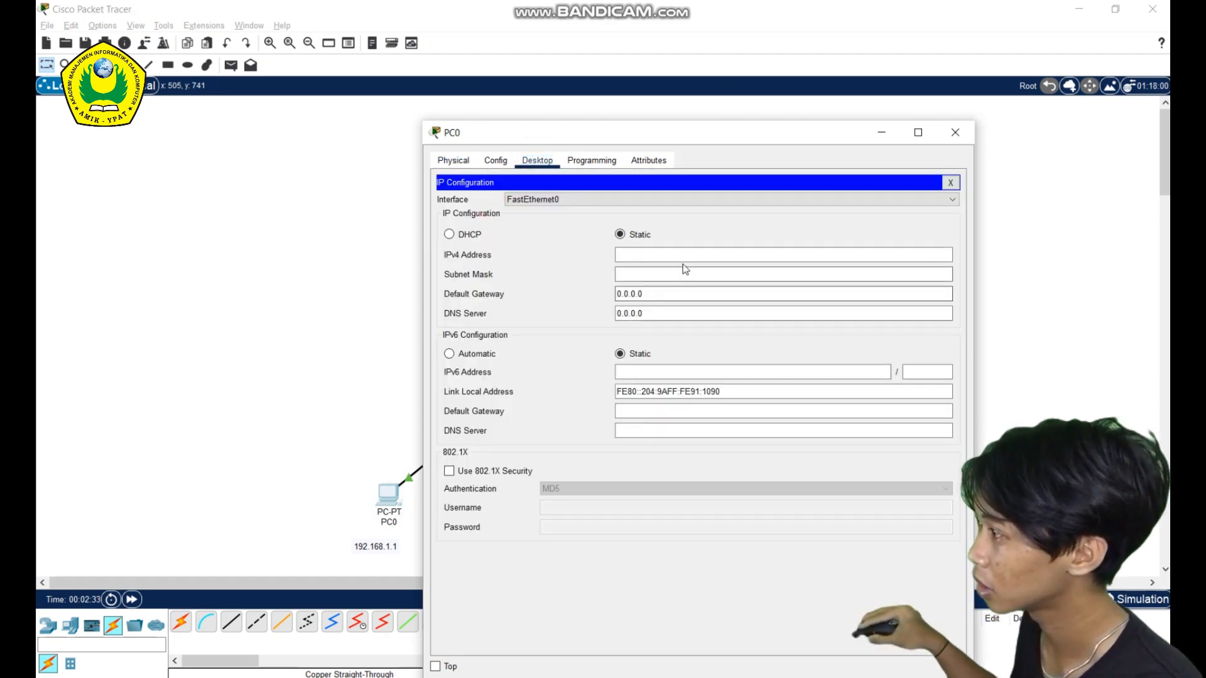
left_click(678, 255)
type("192.168.")
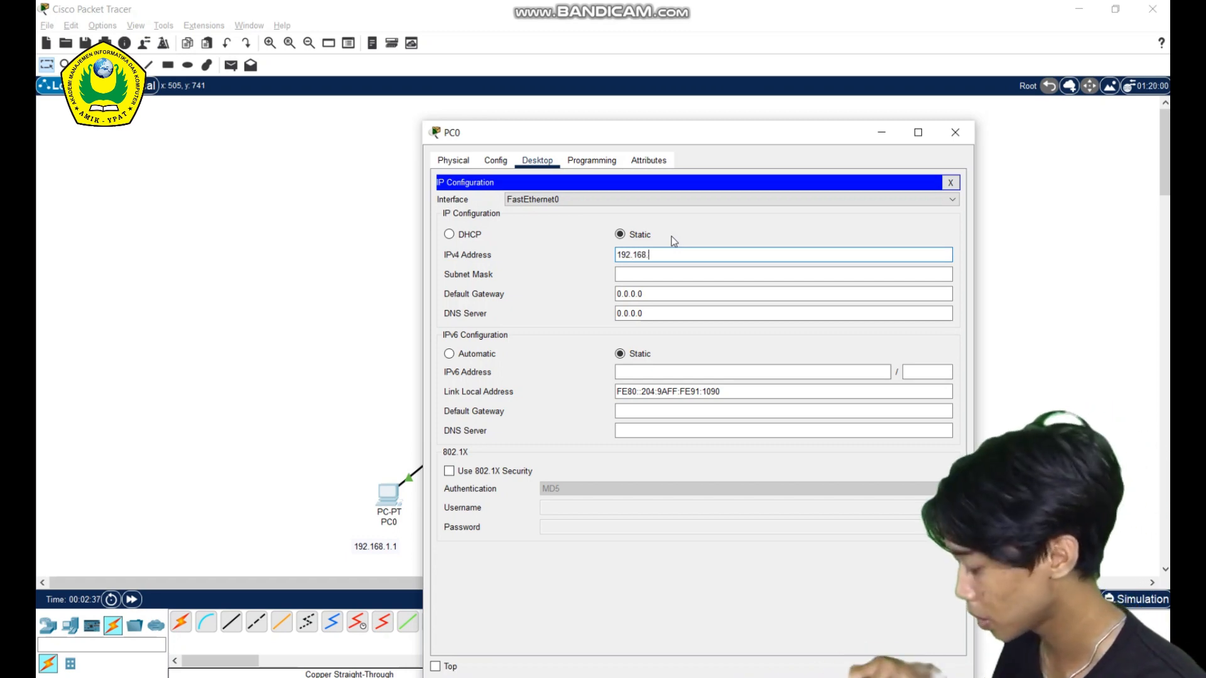
type("1.1")
key("Tab")
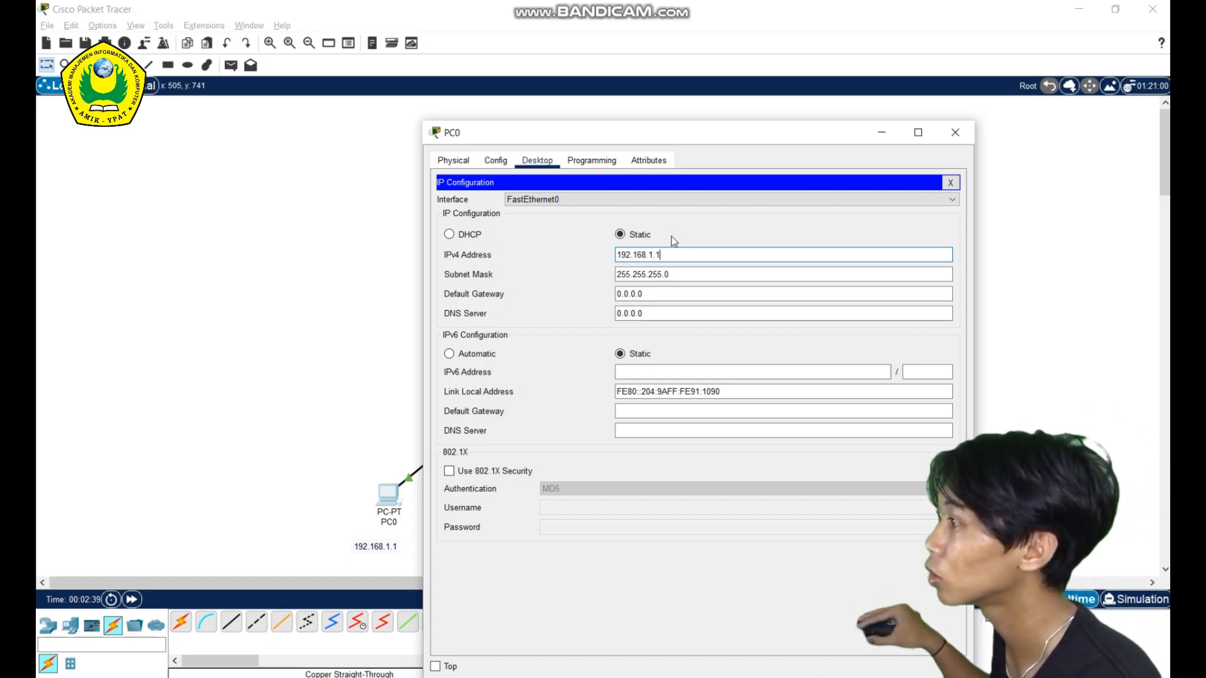
Set PC0's IPv4 DNS server to 192.168.1.10 and close its configuration.
left_click(657, 312)
double_click(657, 312)
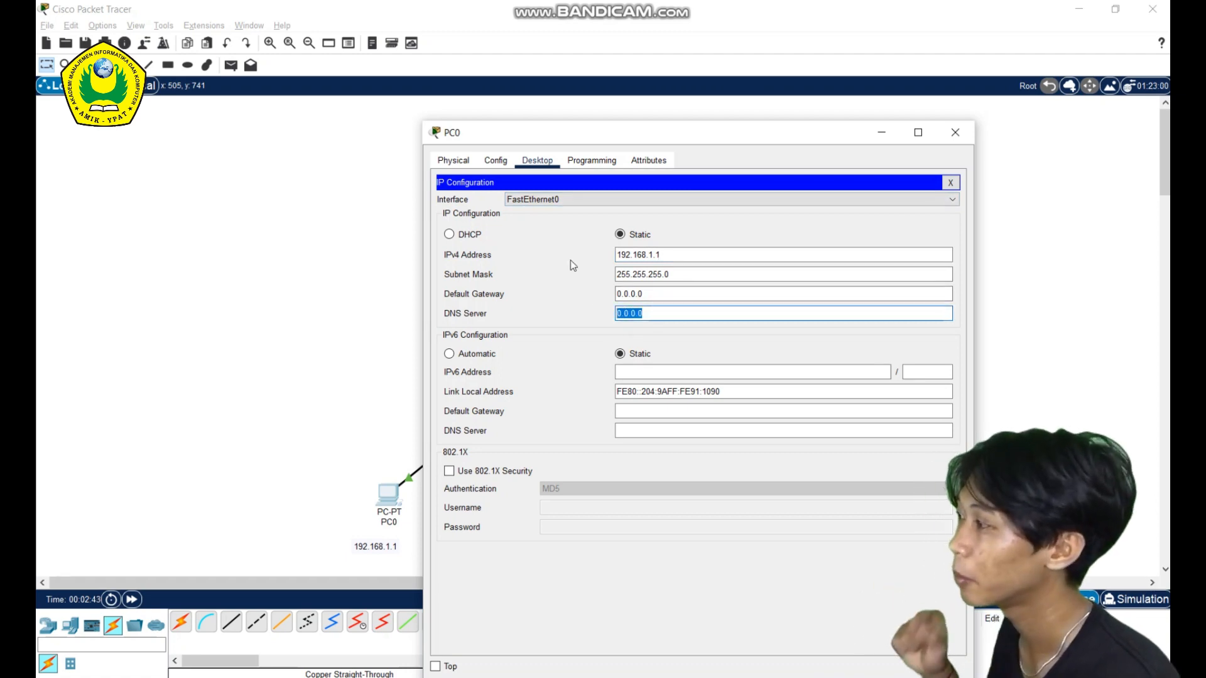
type("192.")
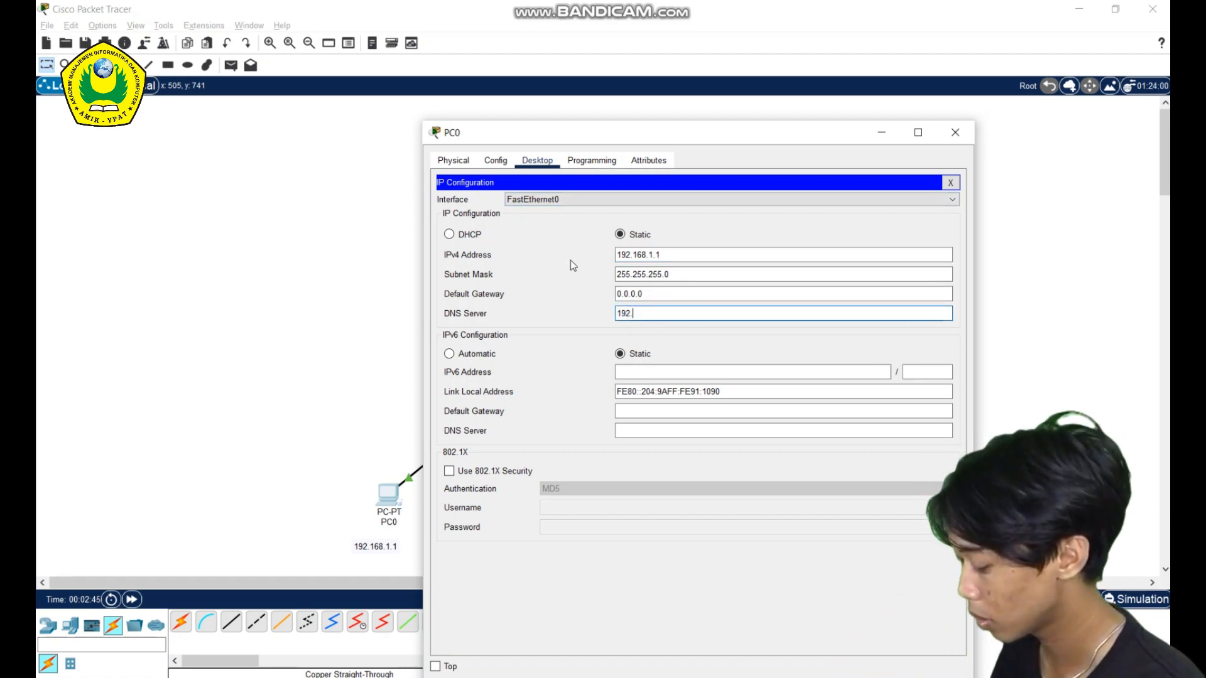
type("168.1.10")
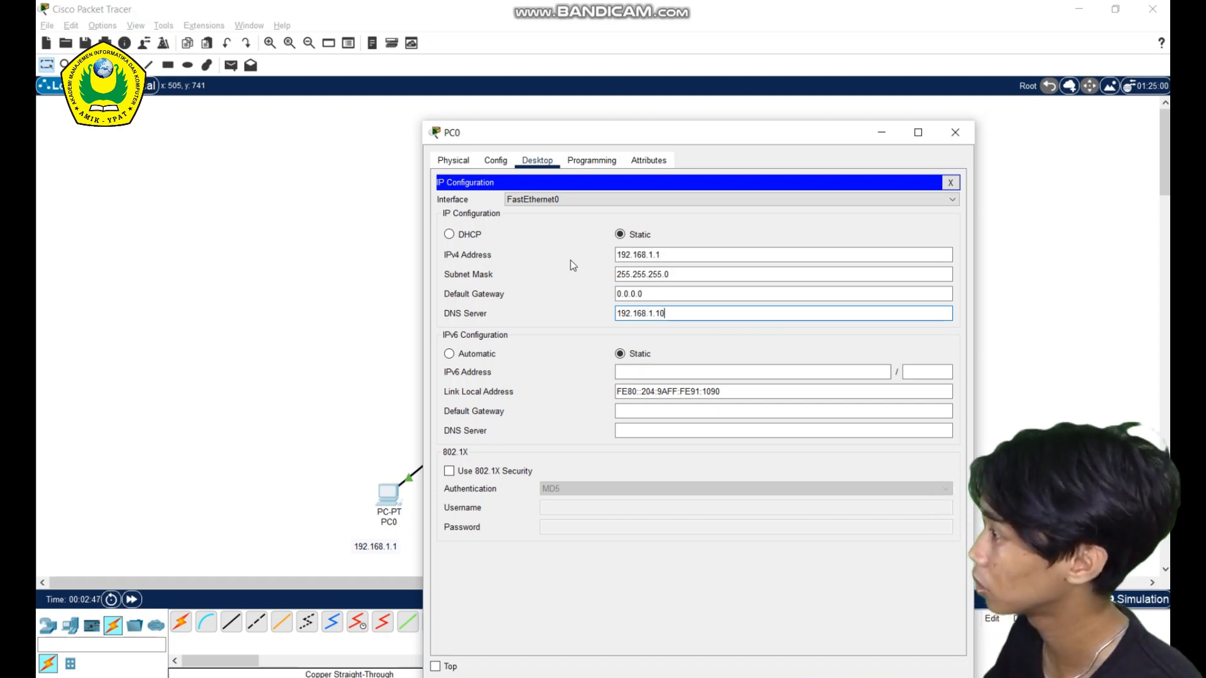
left_click_drag(672, 311, 601, 308)
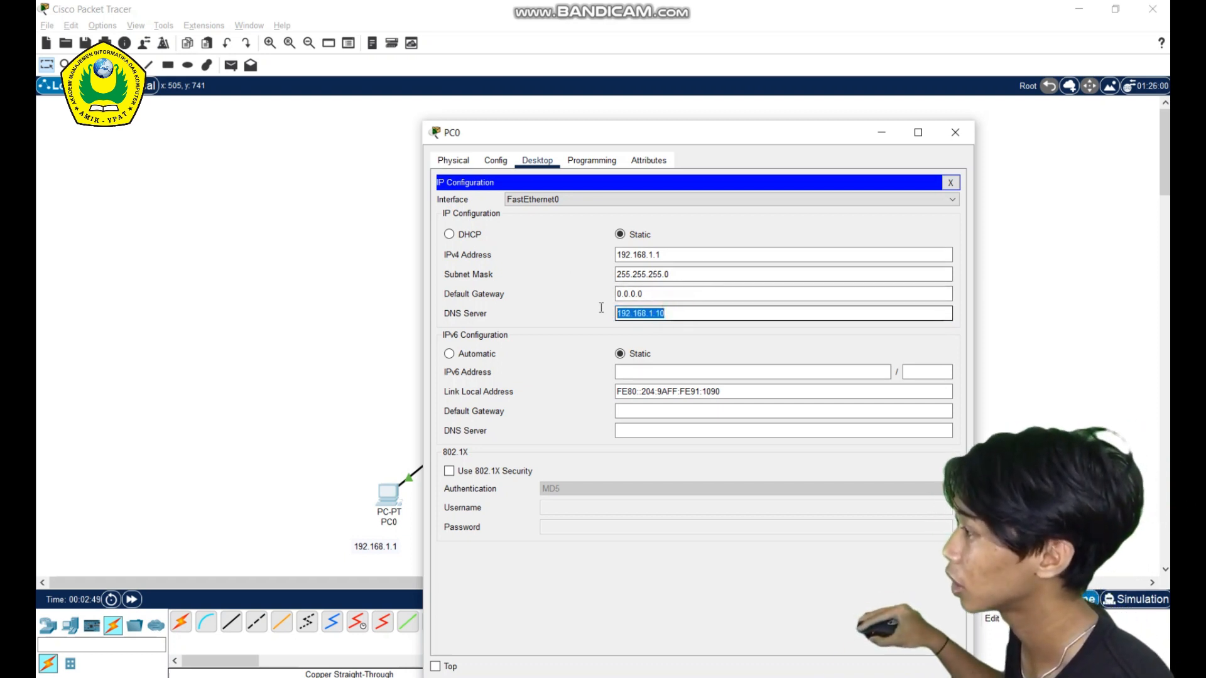
left_click(956, 133)
Give PC1 the static IPv4 address 192.168.1.2 with the default subnet mask.
left_click(578, 497)
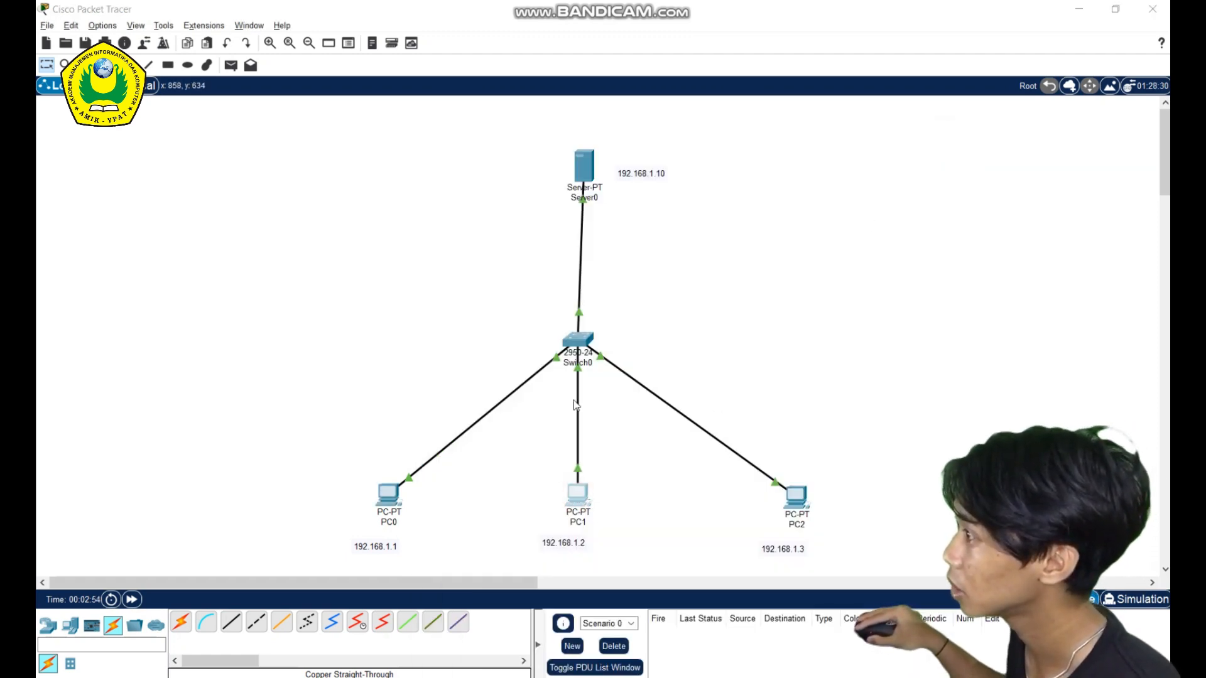
left_click(535, 160)
left_click(486, 214)
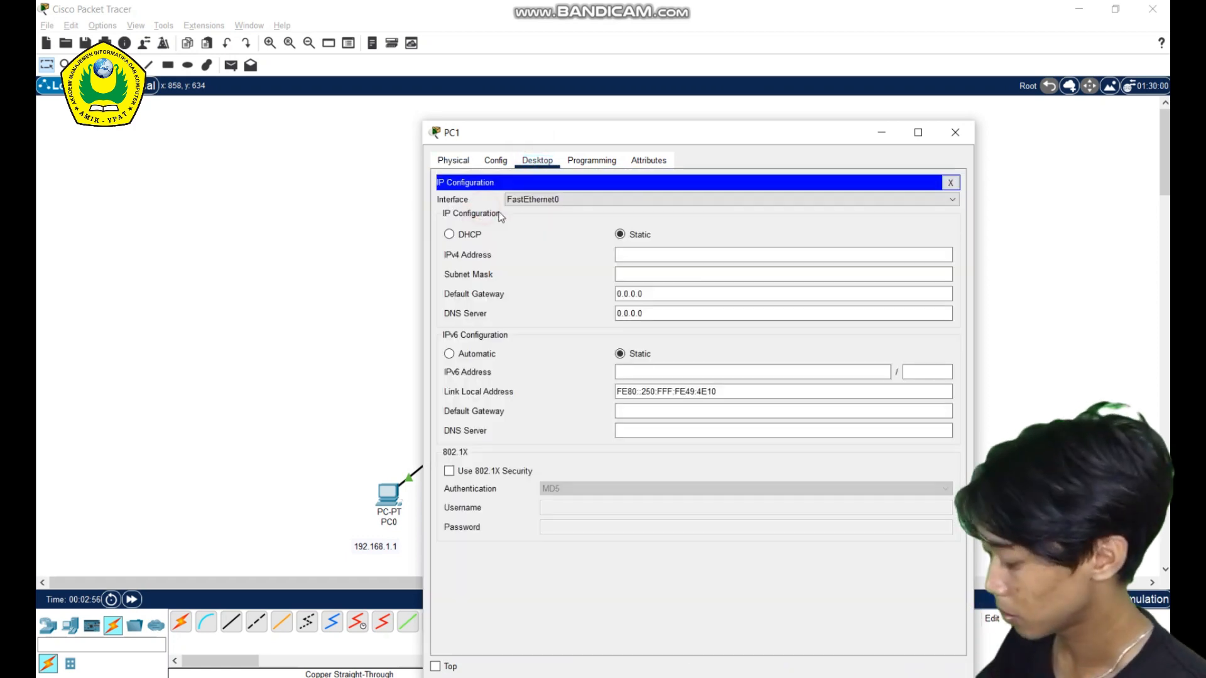
left_click(625, 262)
type("192.1")
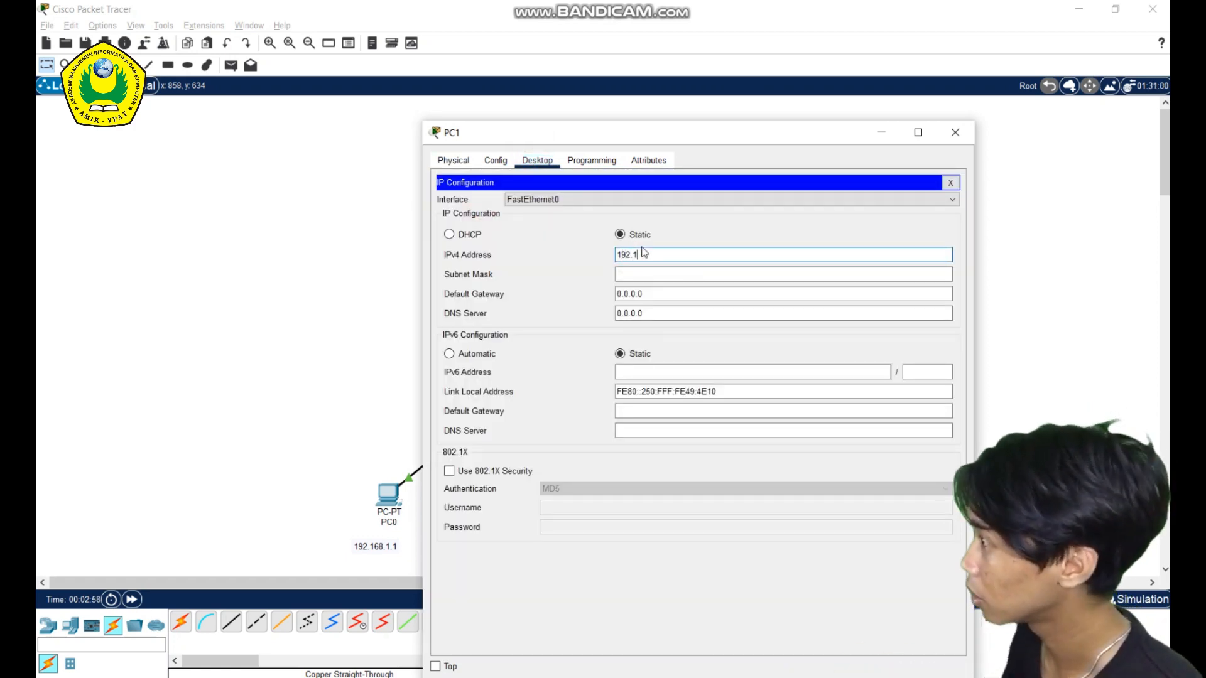
type("68.1.2")
key("Tab")
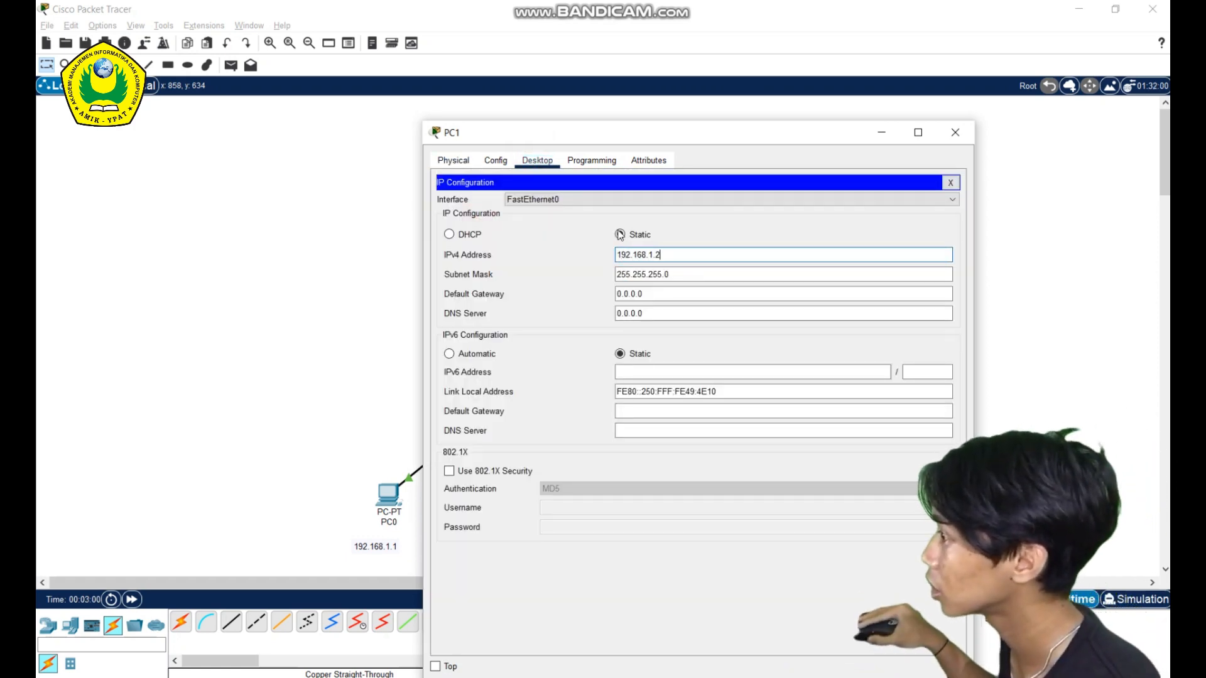
Set PC1's IPv4 DNS server to 192.168.1.10 and close its configuration.
left_click(667, 319)
left_click_drag(667, 319, 597, 300)
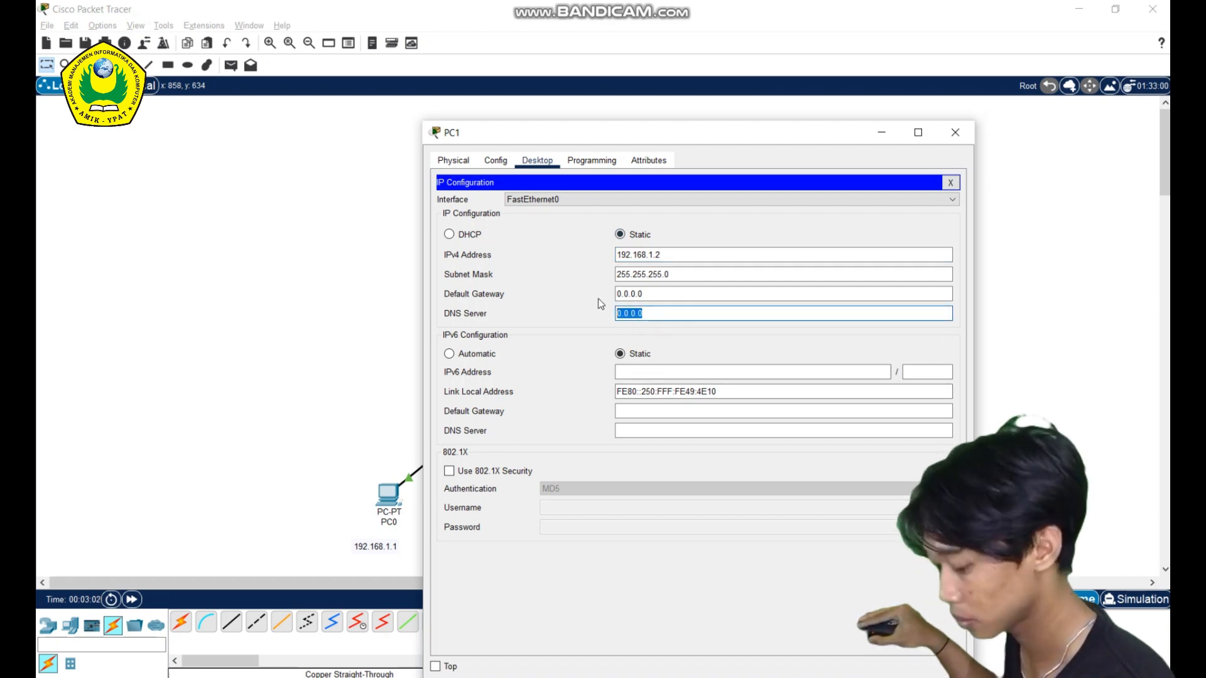
type("192.168.1.10")
left_click(955, 132)
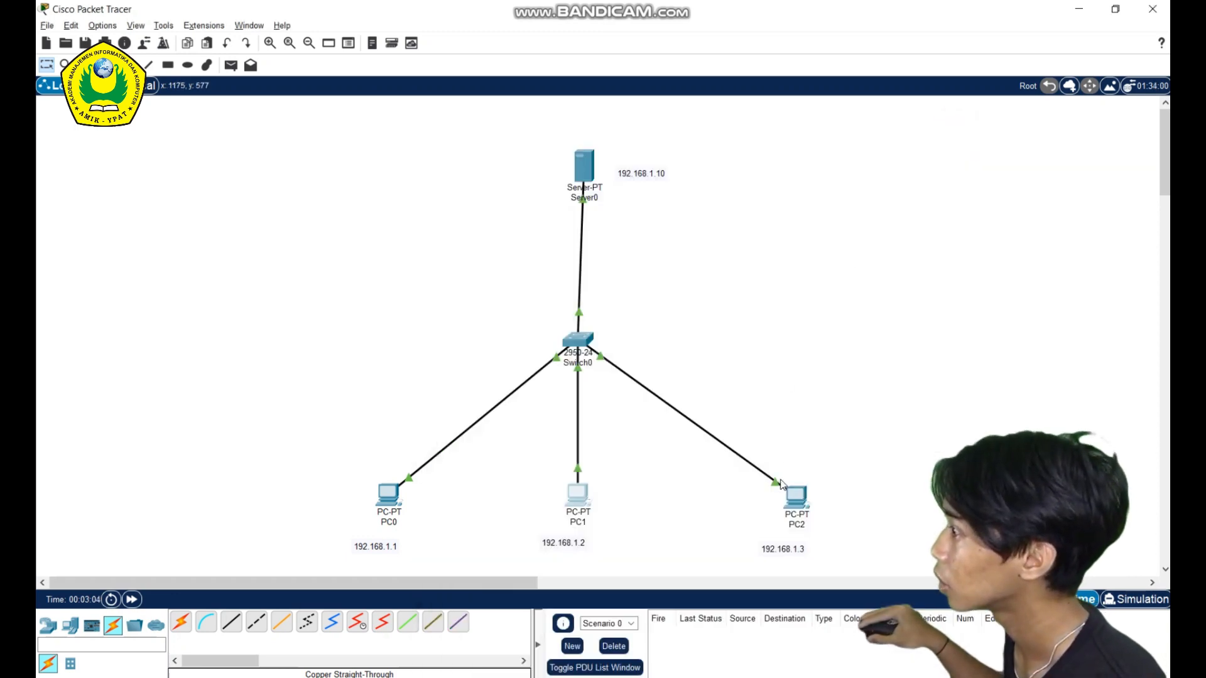
Give PC2 the static IPv4 address 192.168.1.3 on its FastEthernet0 interface.
left_click(796, 496)
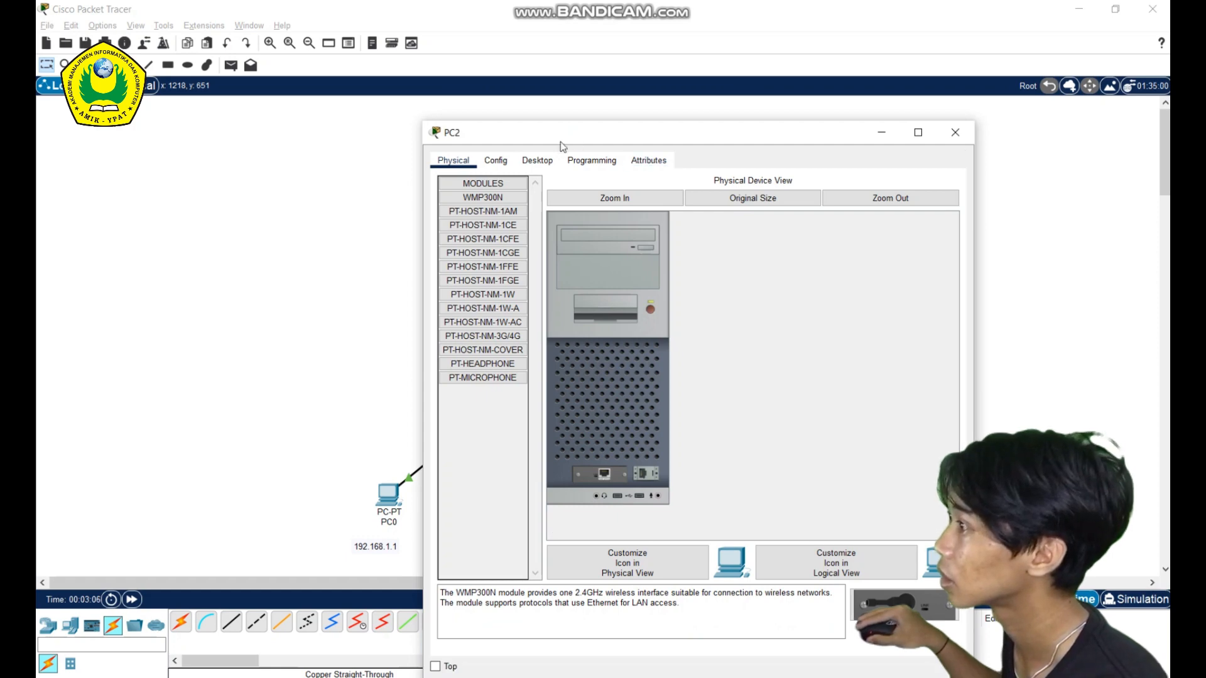
left_click(537, 161)
left_click(496, 211)
left_click(640, 257)
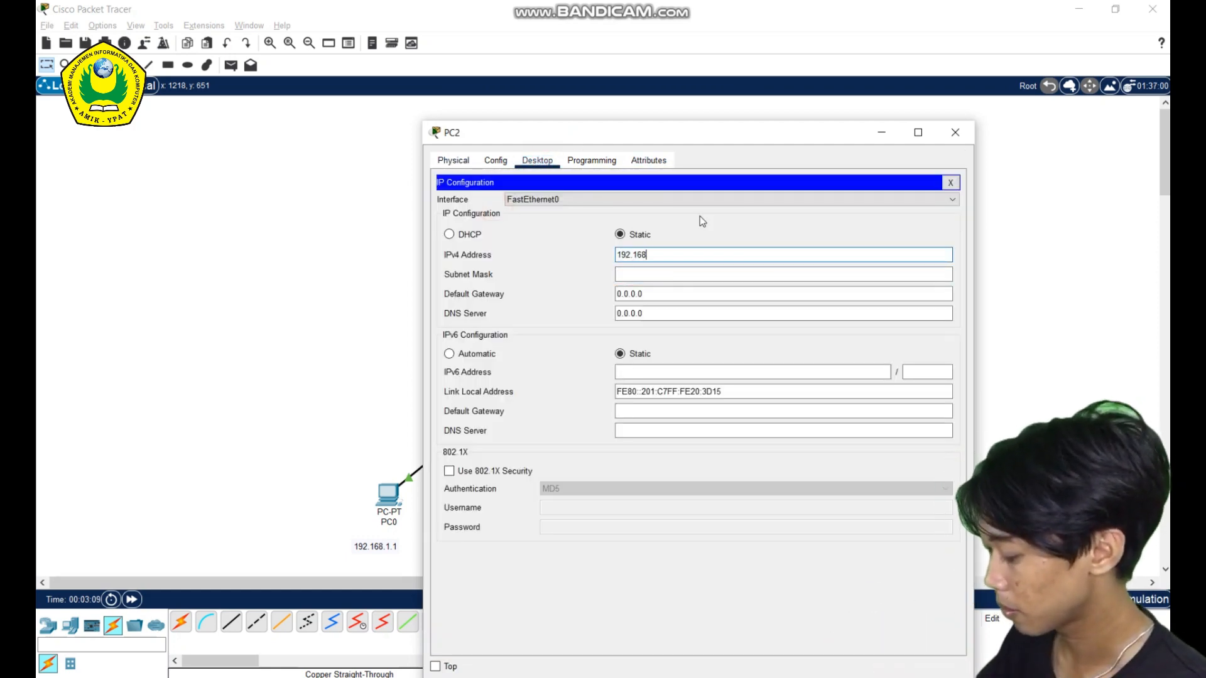
type("192.168.1.3")
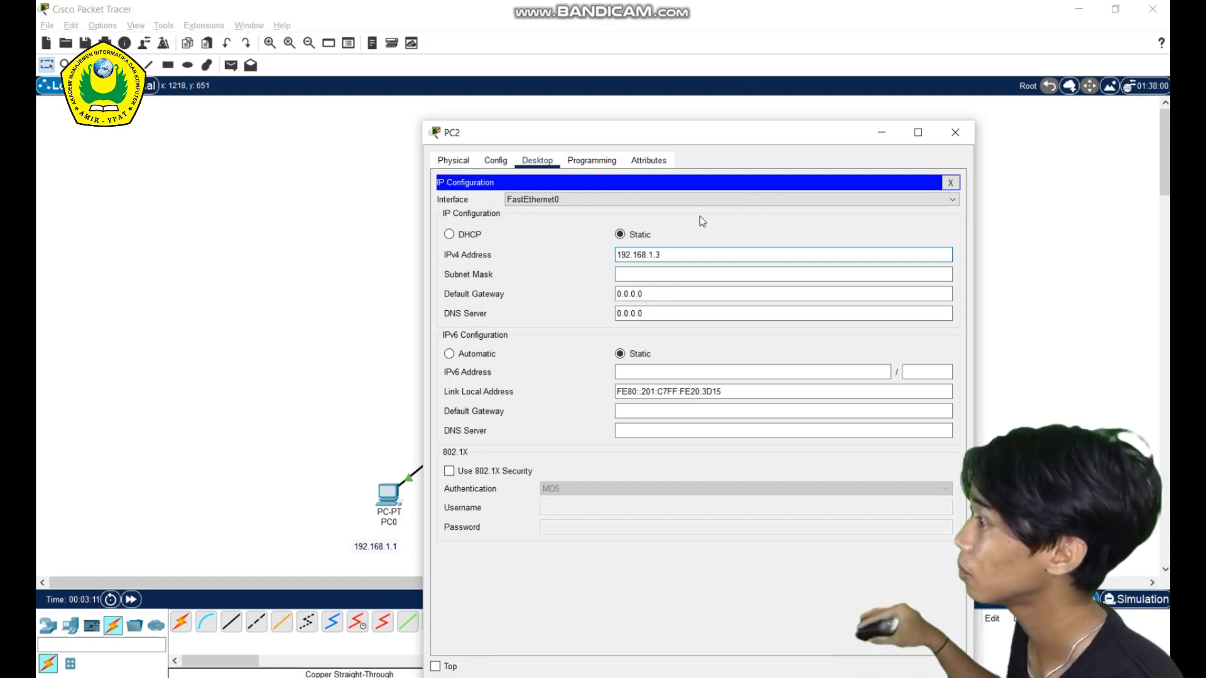
Set PC2's IPv4 DNS server to 192.168.1.10 and close its configuration.
left_click(663, 314)
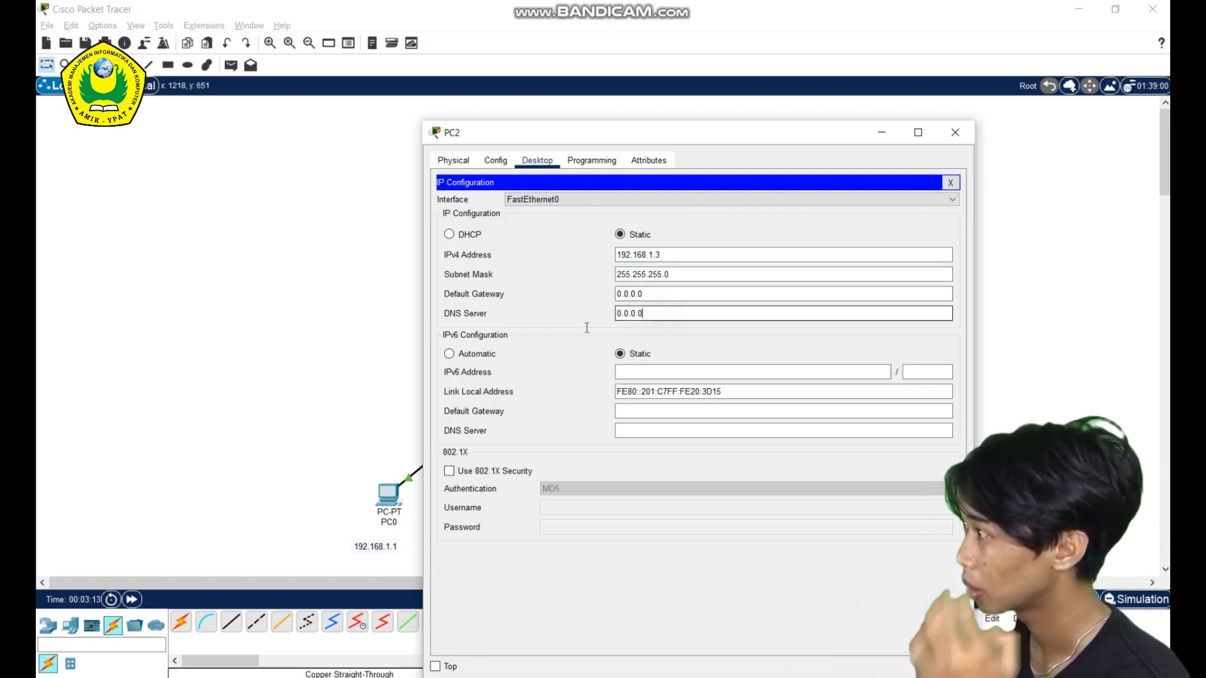
left_click_drag(665, 314, 597, 311)
type("192.168.1.10")
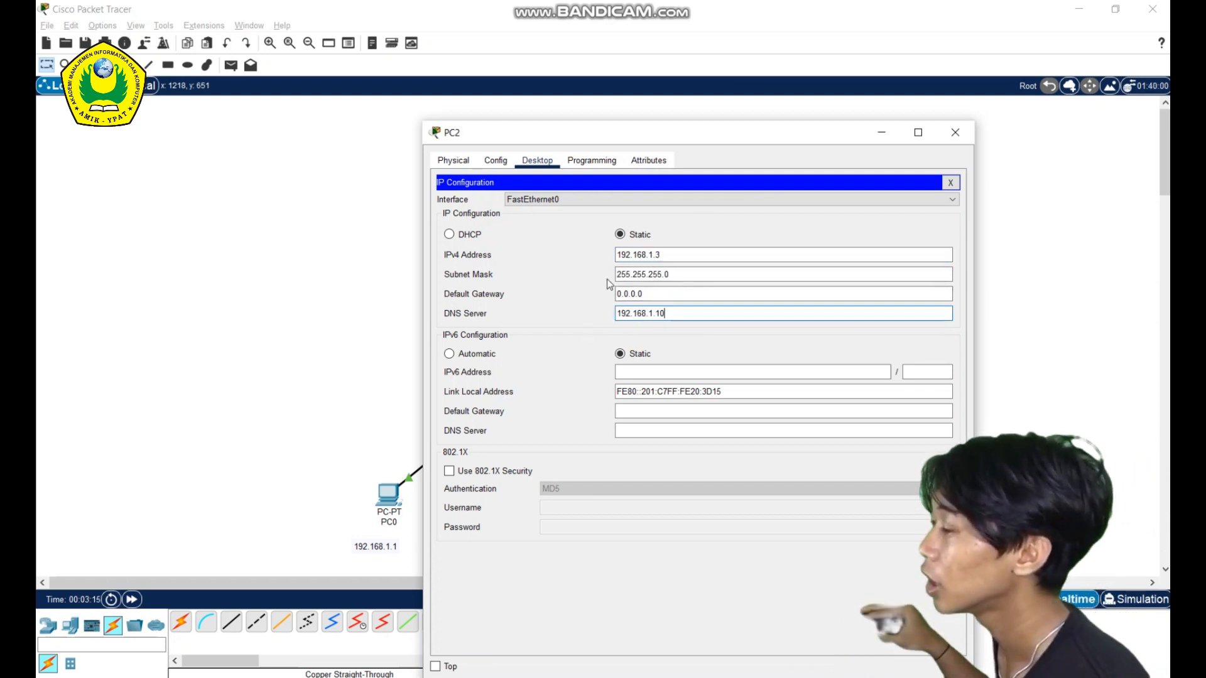
left_click(956, 132)
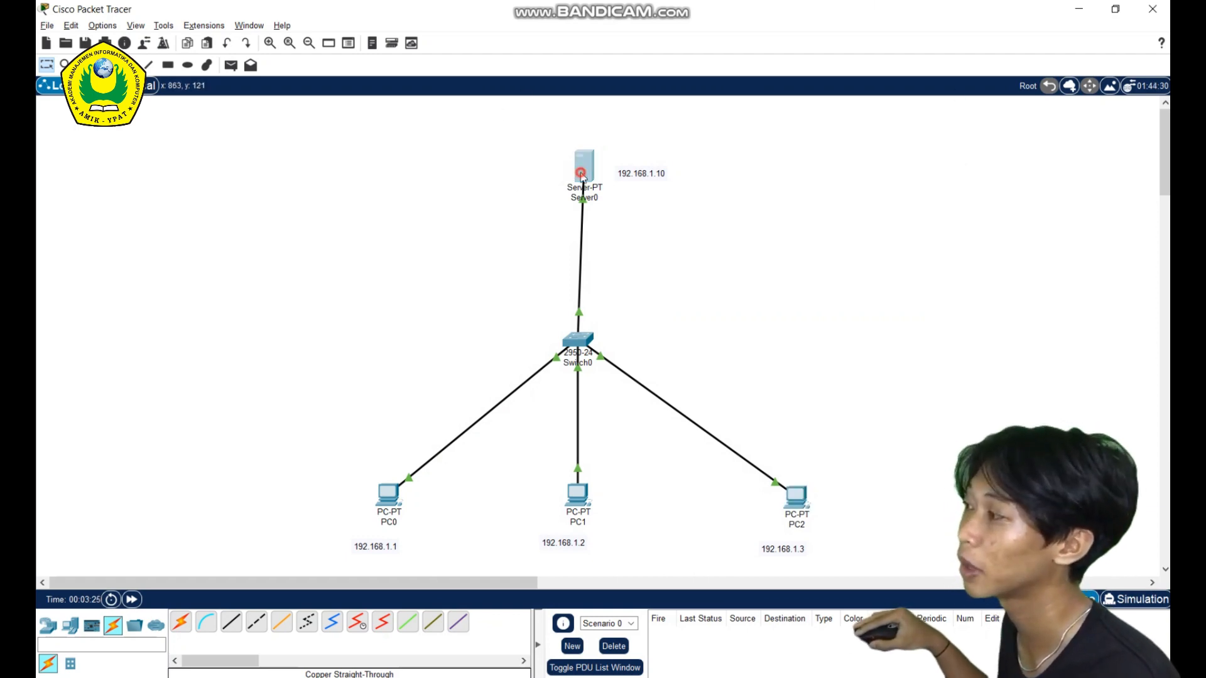
Open the index.html file of Server0's HTTP service for editing.
left_click(571, 149)
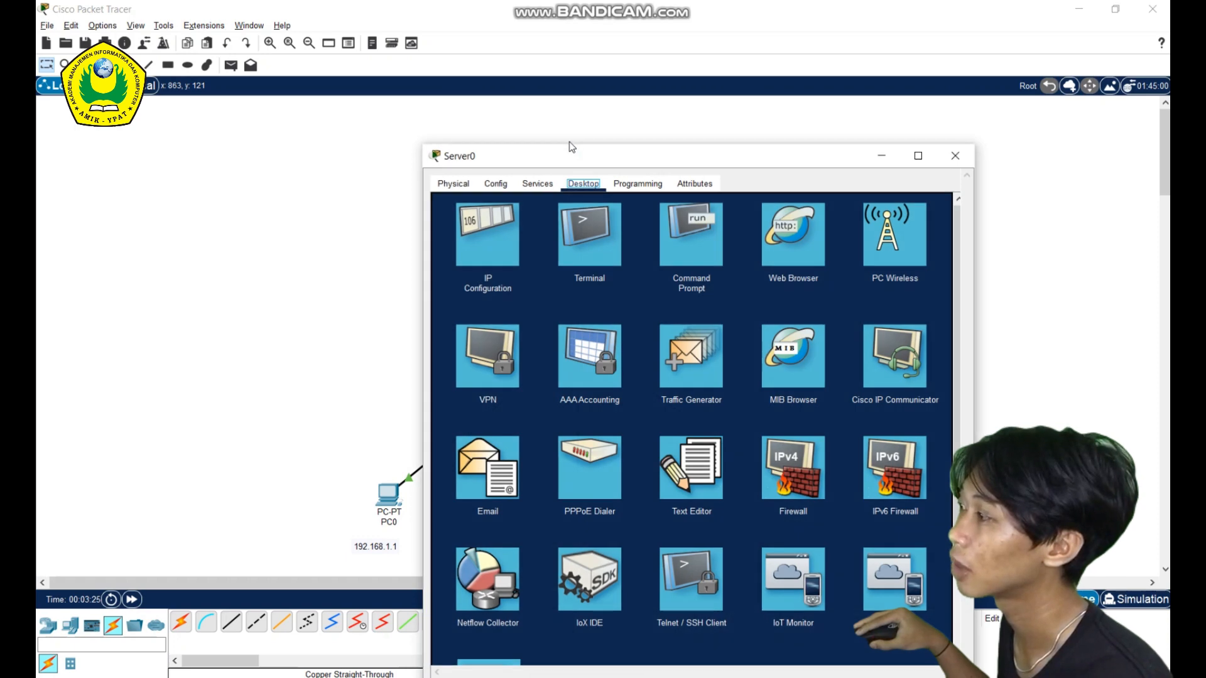
left_click(538, 183)
left_click(503, 221)
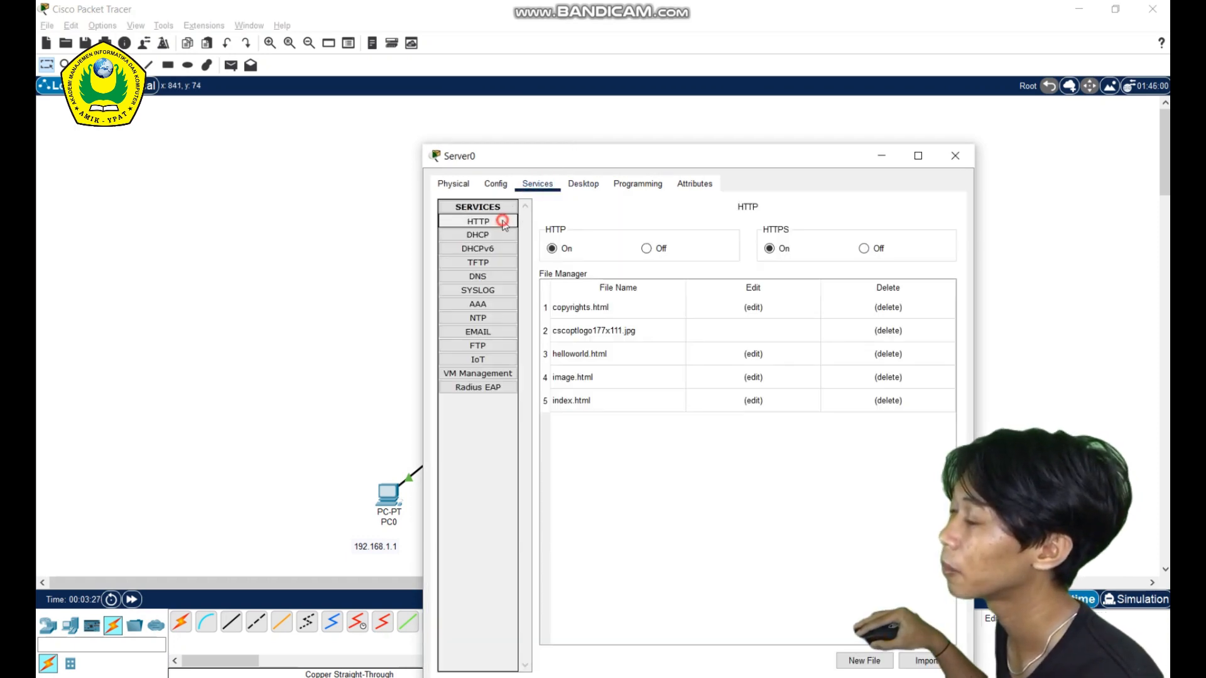
left_click(754, 401)
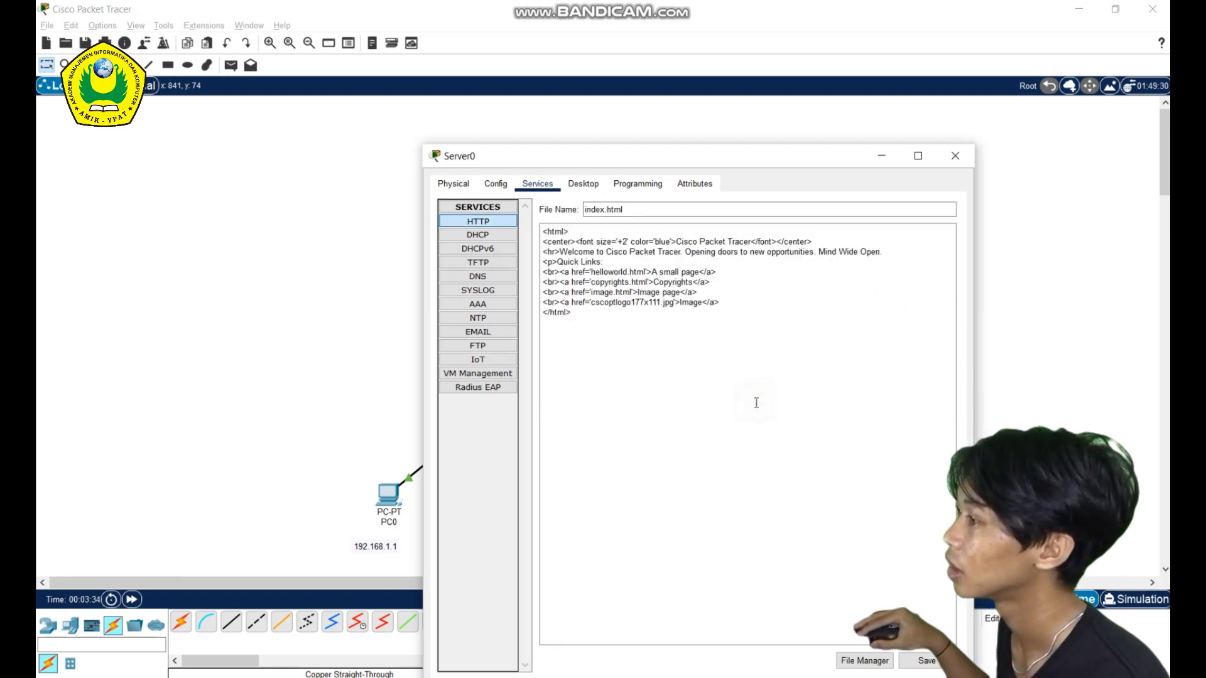
Switch to the Sticky Notes app to bring up the note holding the prepared HTML page code.
key("alt+Tab")
key("alt+Tab")
key("alt+Tab")
key("alt+Tab")
key("alt+Tab")
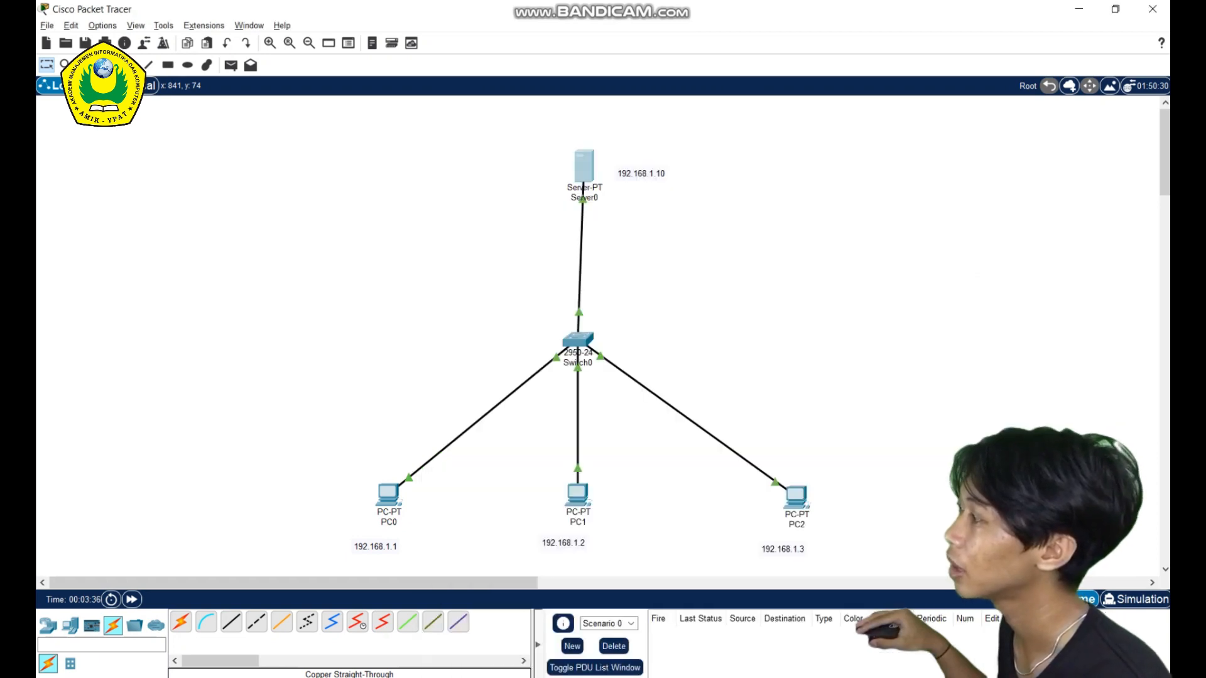
key("super")
type("stick")
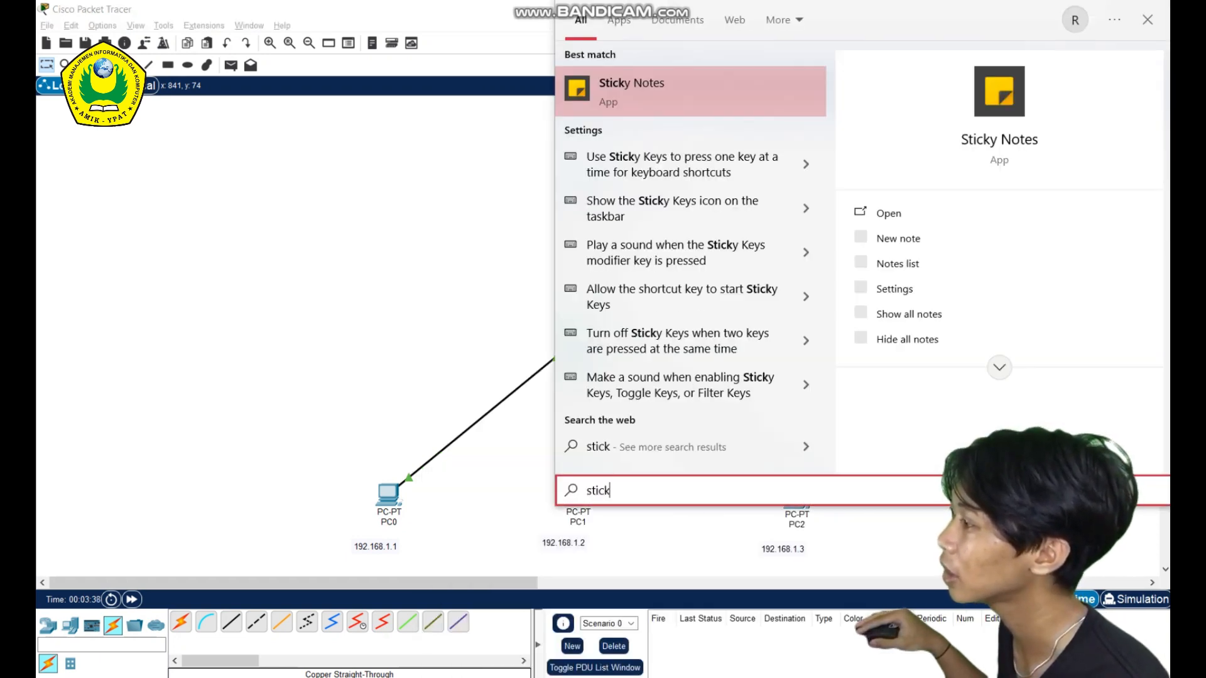
key("Return")
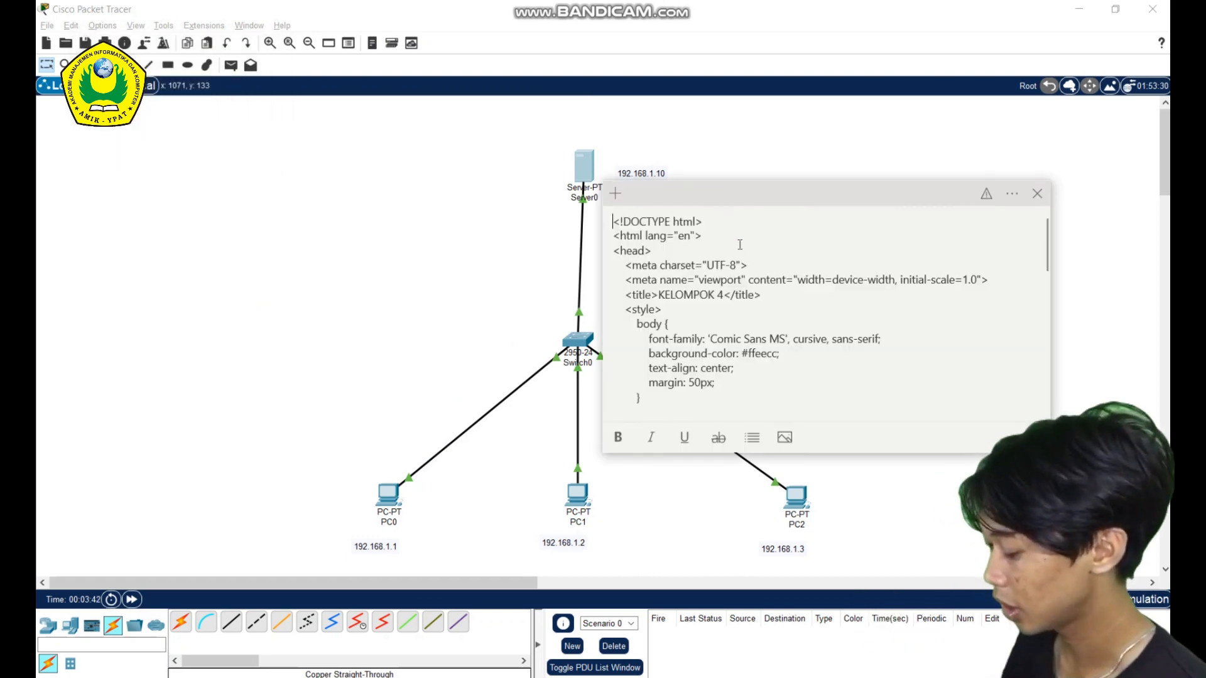
Copy the note's entire HTML code and return to Server0's index.html editor in Cisco Packet Tracer.
left_click(739, 261)
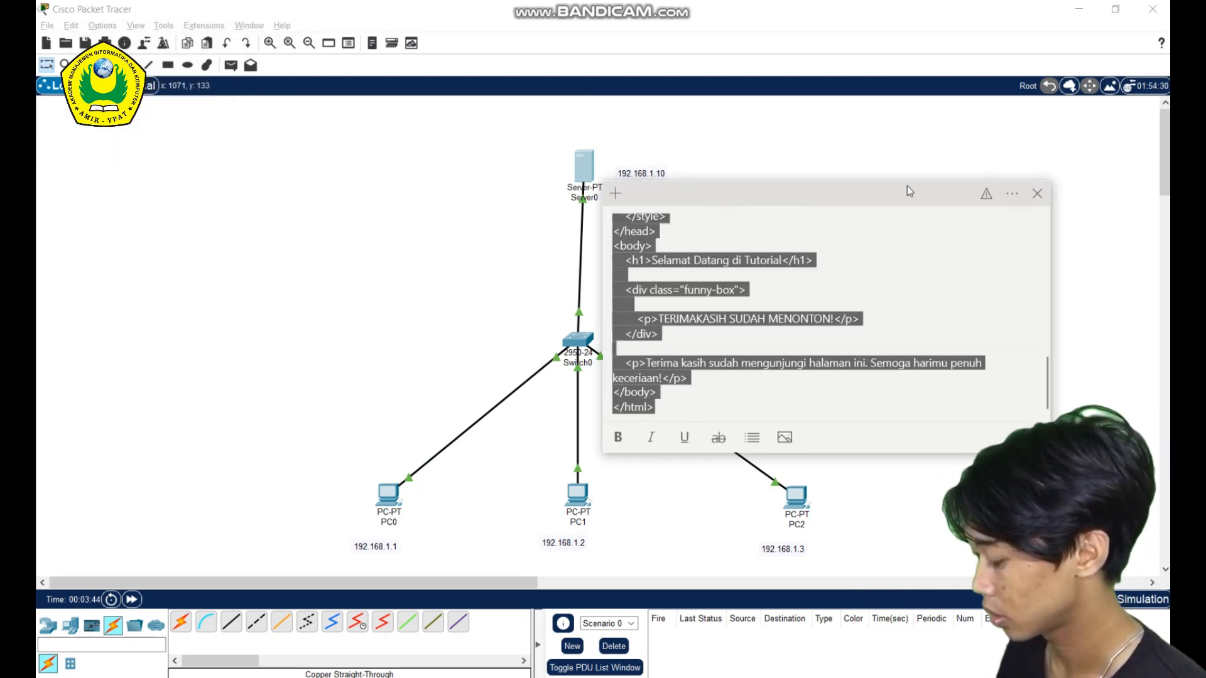
left_click(1037, 193)
left_click(583, 167)
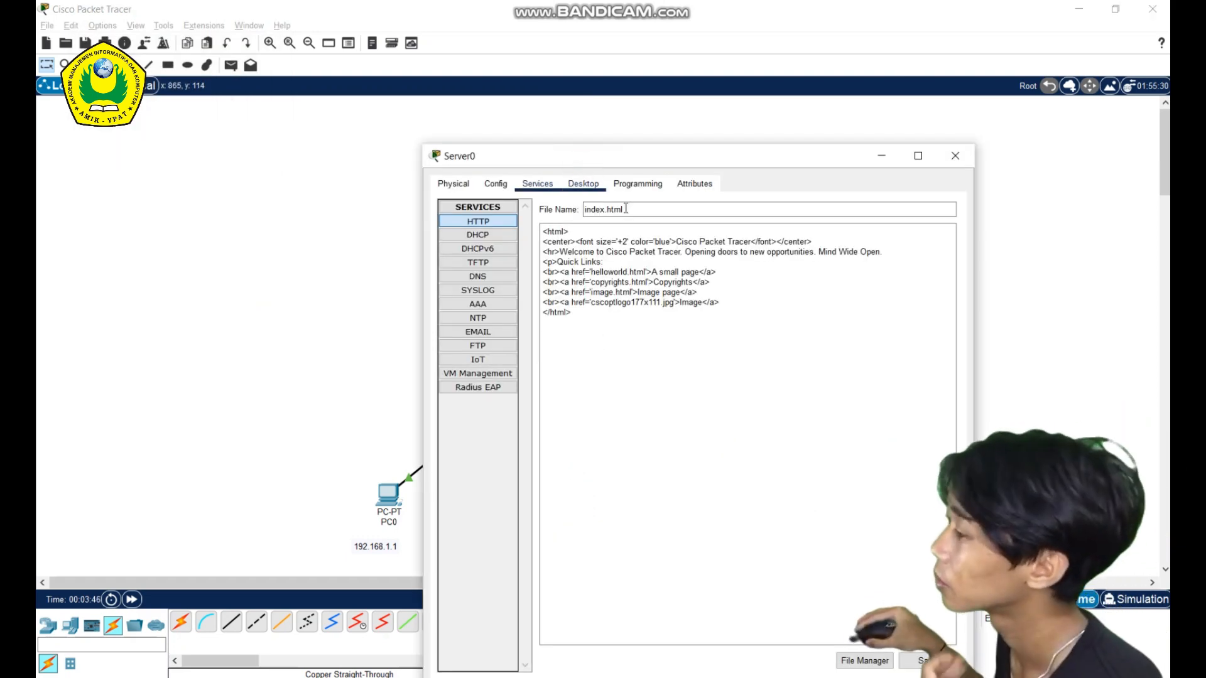
Replace all of index.html's content with the copied HTML code and save it, overwriting the existing file.
left_click(619, 380)
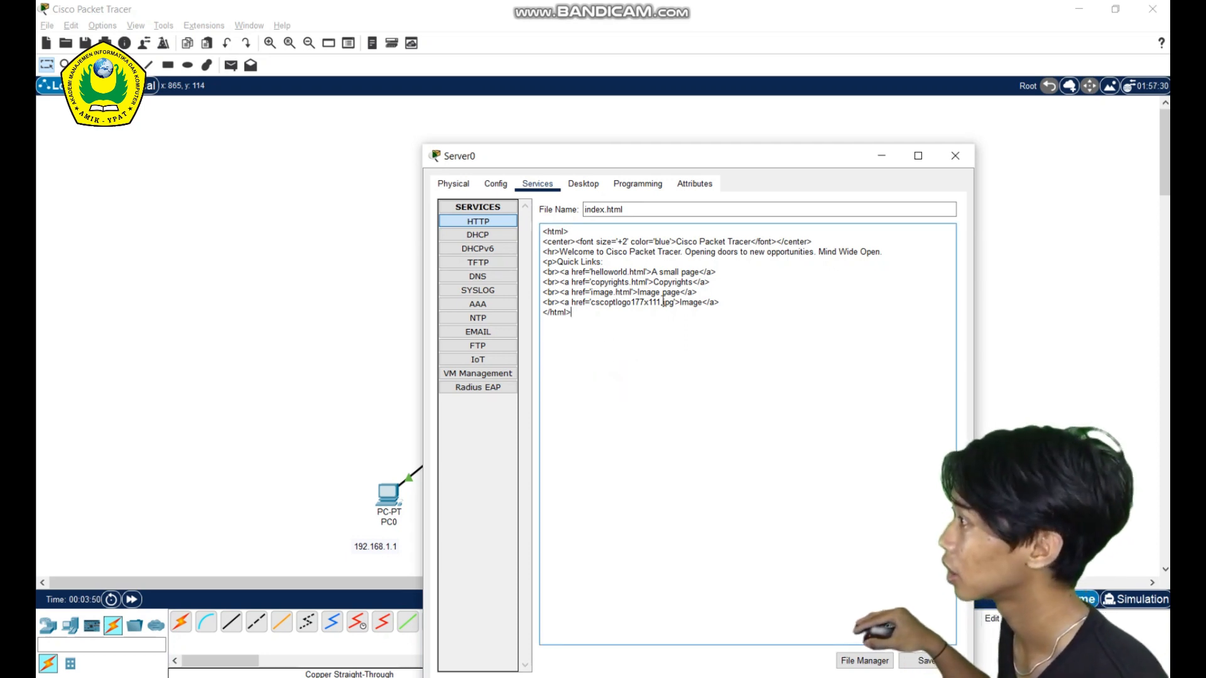
left_click_drag(667, 333, 453, 155)
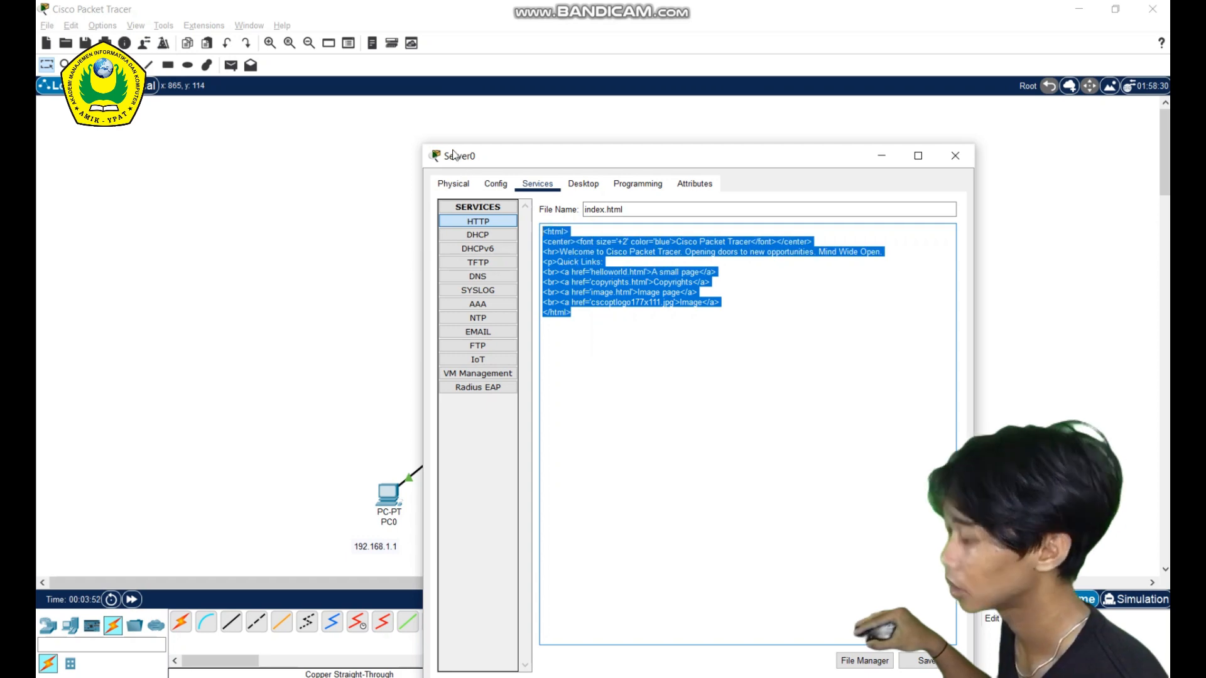
key("ctrl+v")
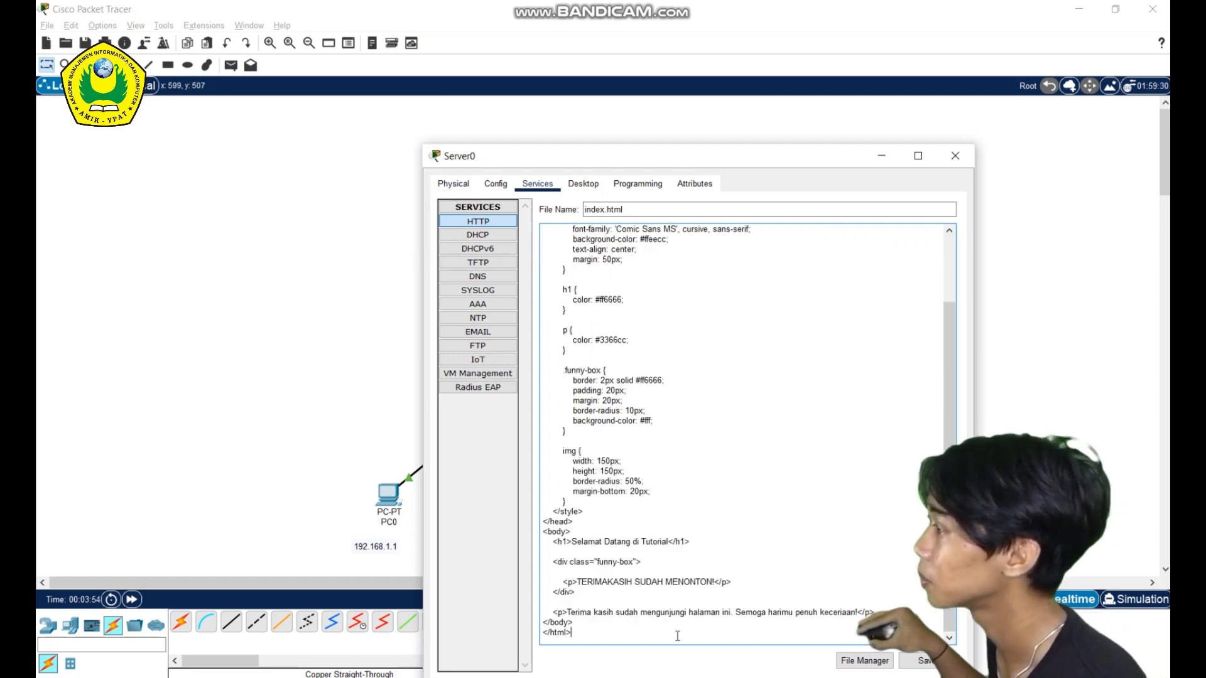
left_click(909, 661)
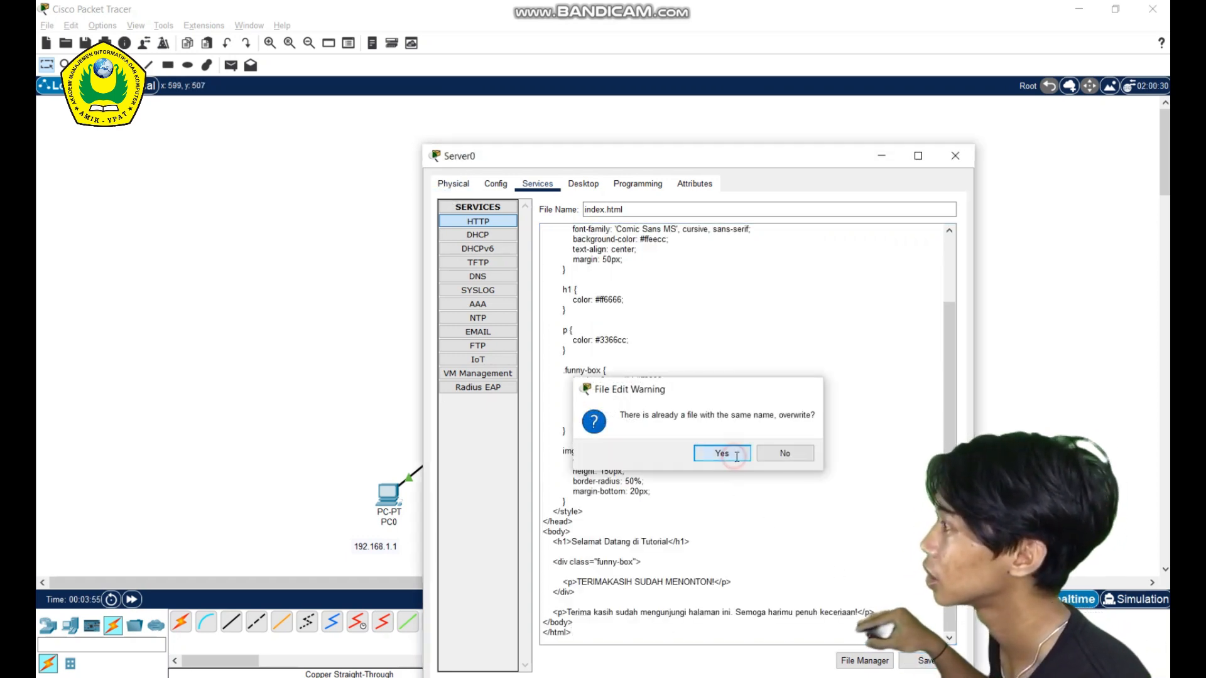
left_click(718, 452)
left_click(955, 155)
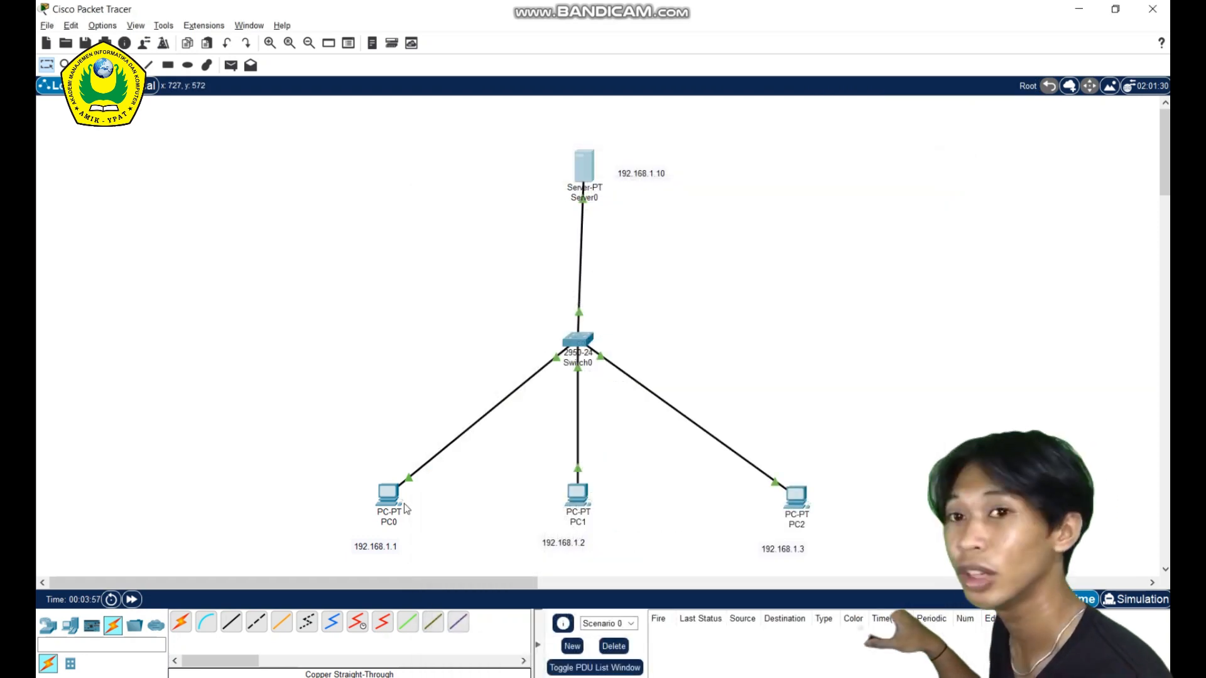
Load the server's page at 192.168.1.10 in PC0's web browser.
left_click(388, 484)
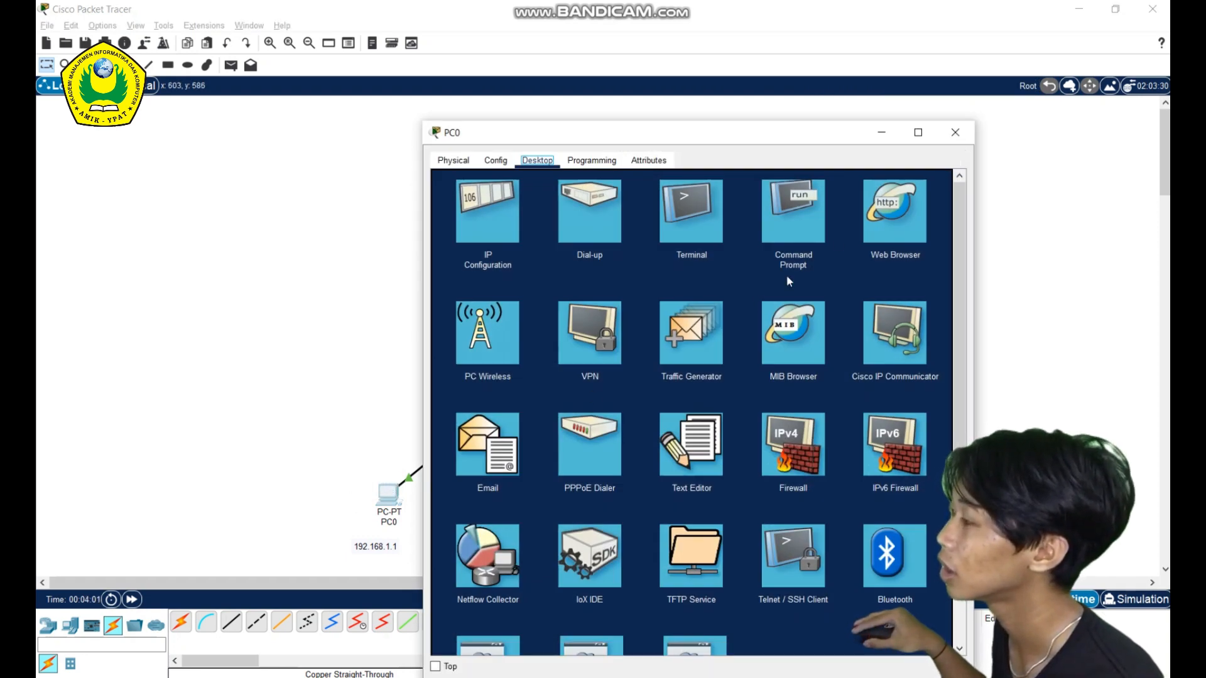
left_click(876, 203)
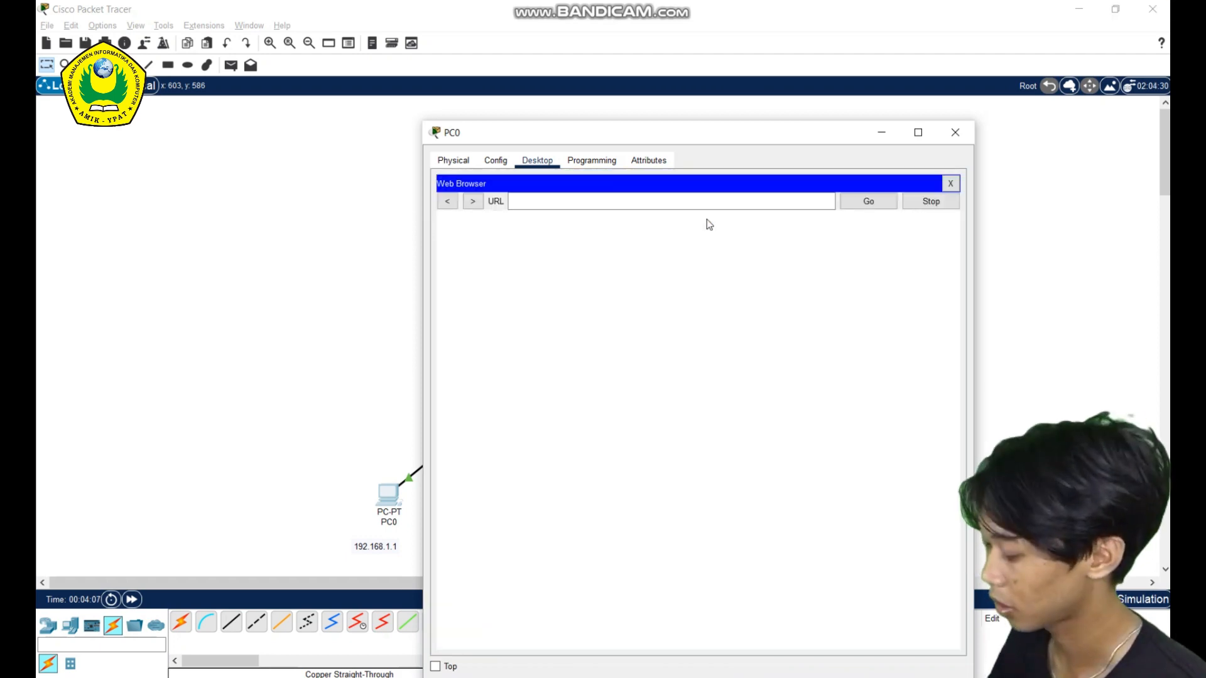
left_click(707, 201)
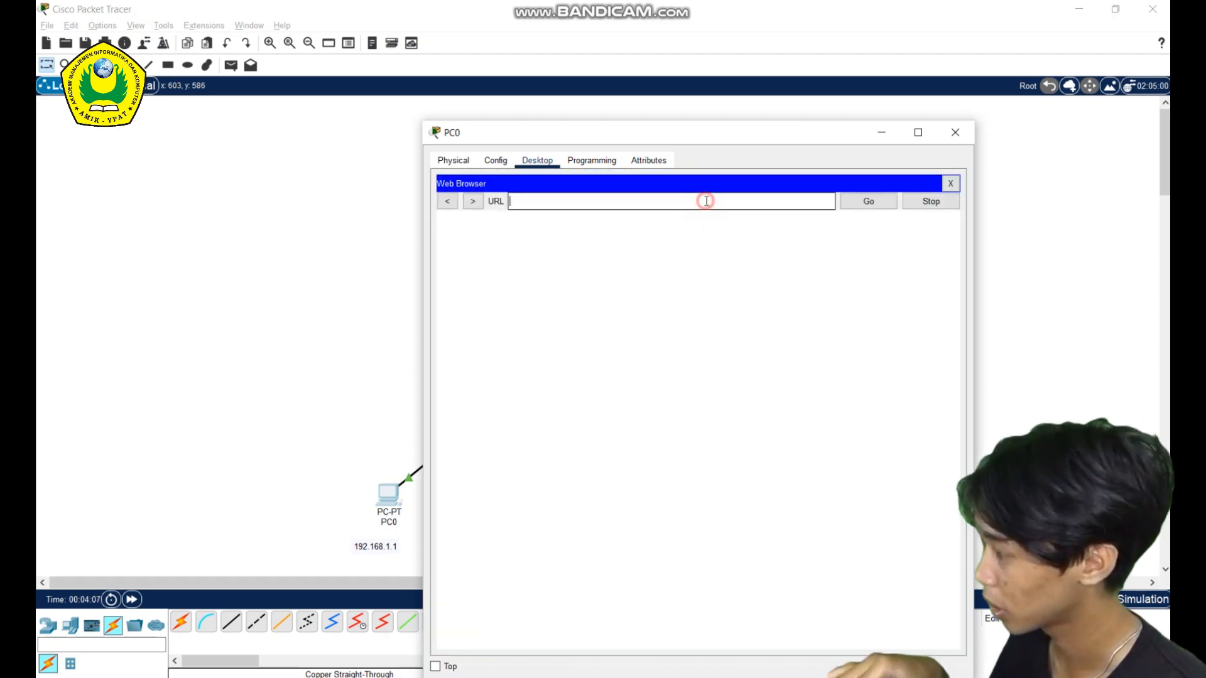
type("192.168")
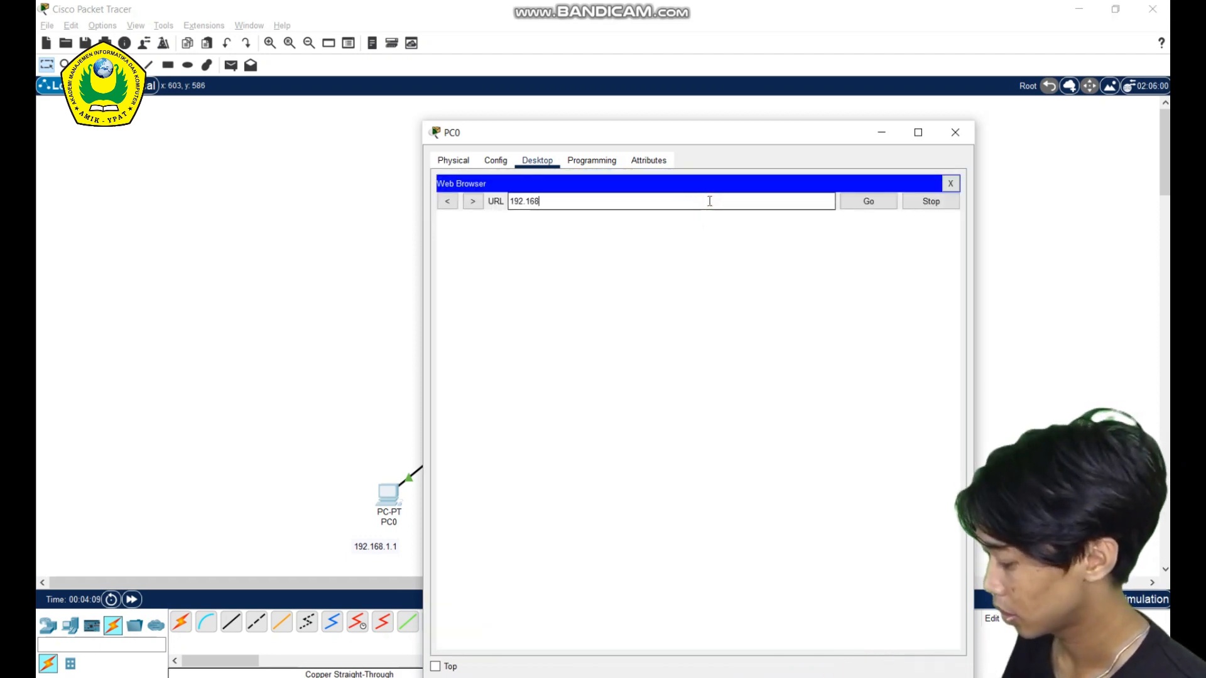
type(".1.10")
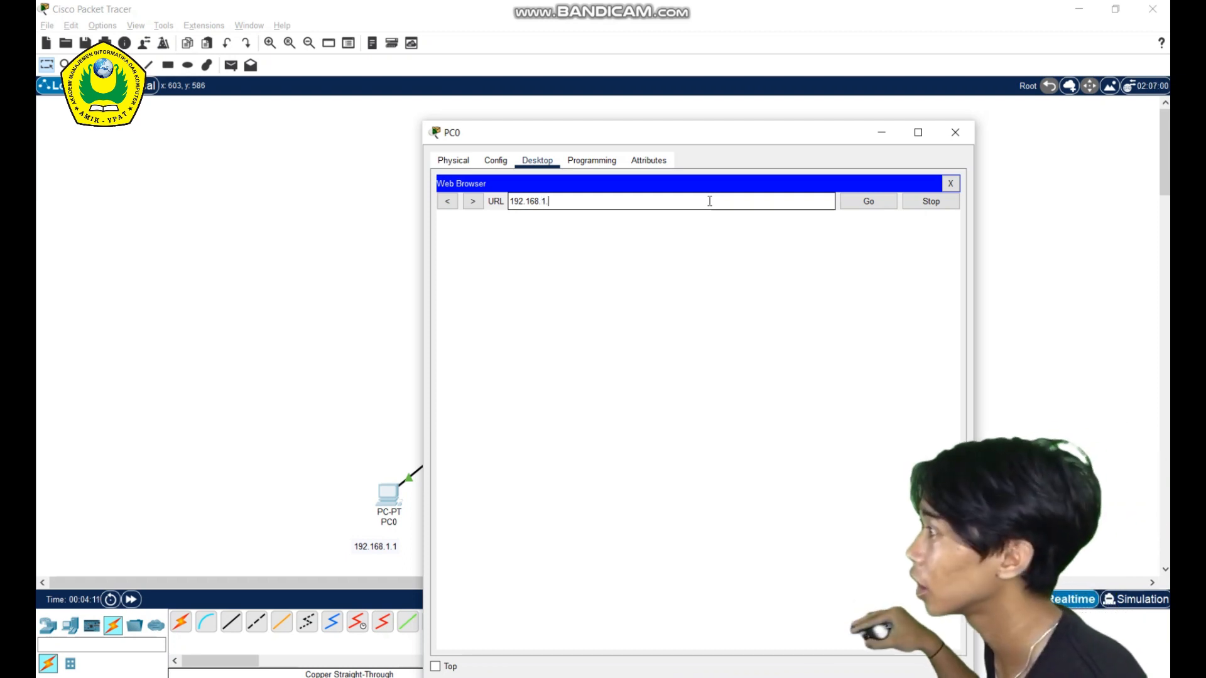
left_click(867, 202)
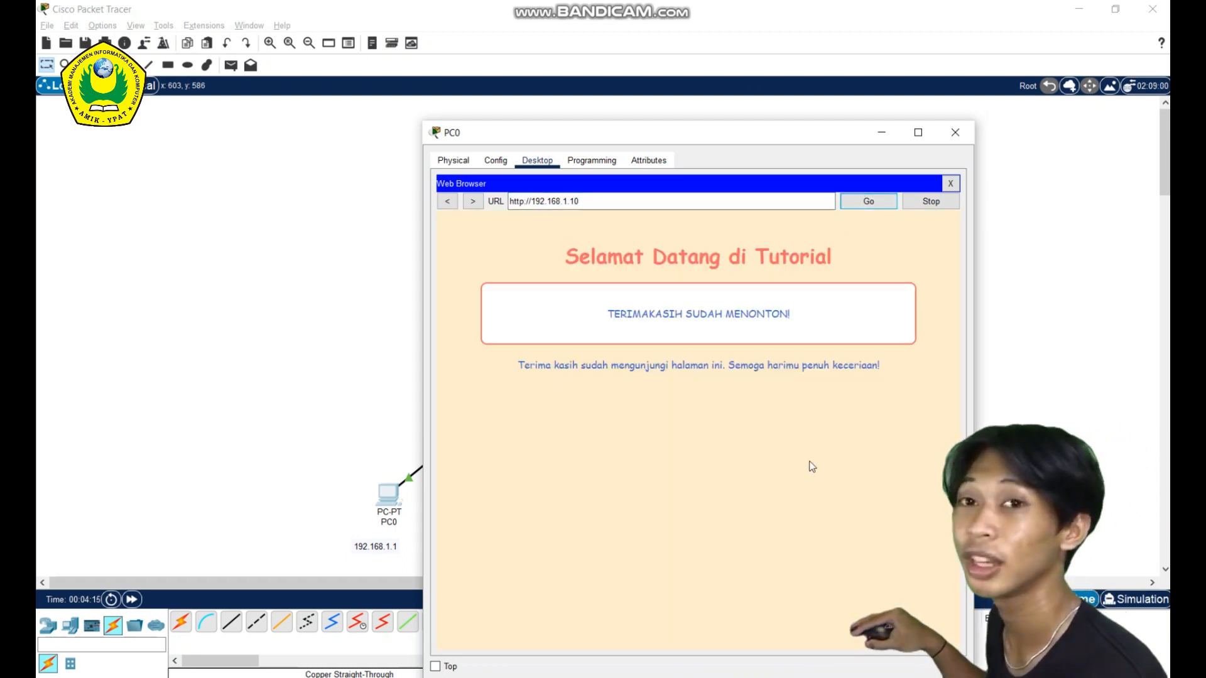
Examine the heading, boxed message and closing line of the page loaded in PC0's web browser.
left_click_drag(893, 479, 760, 375)
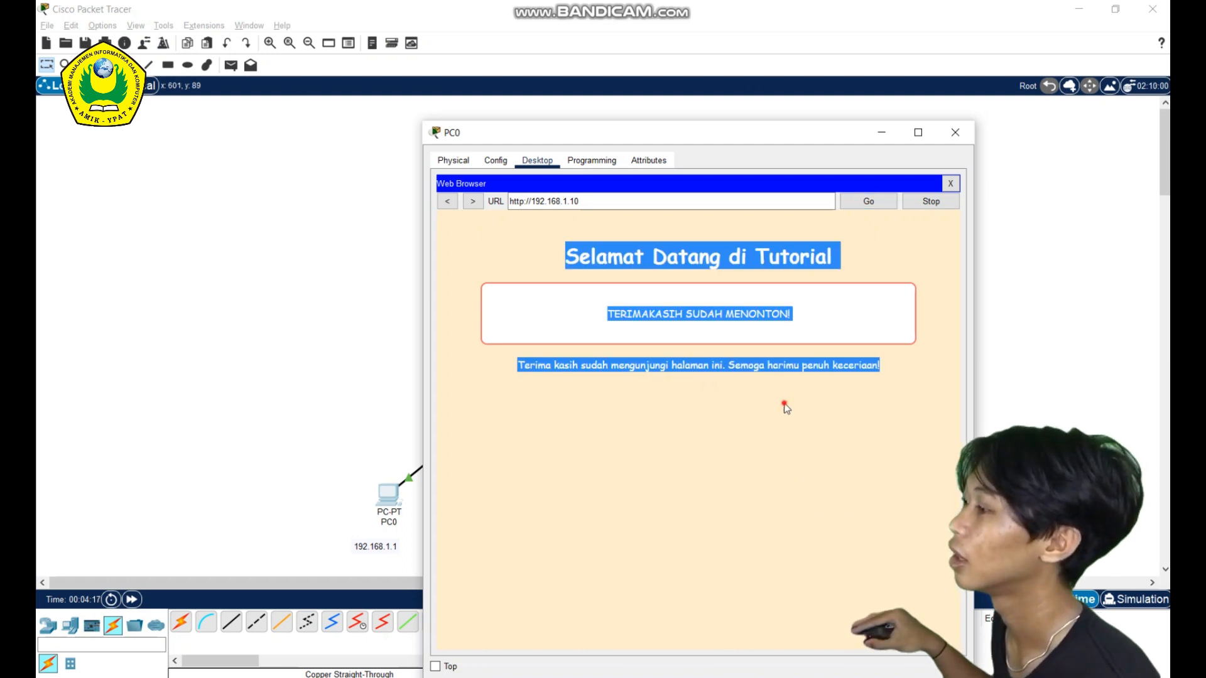
left_click_drag(811, 132, 717, 77)
left_click(750, 292)
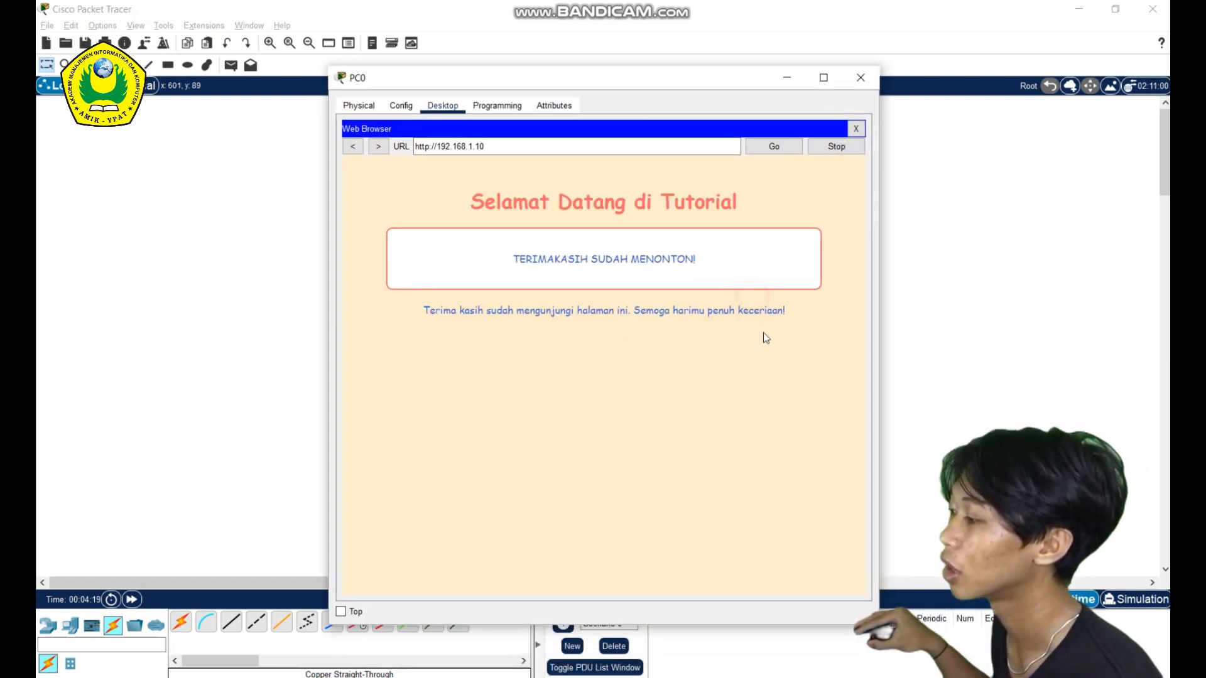
left_click(785, 321)
left_click_drag(807, 327, 439, 202)
left_click(750, 437)
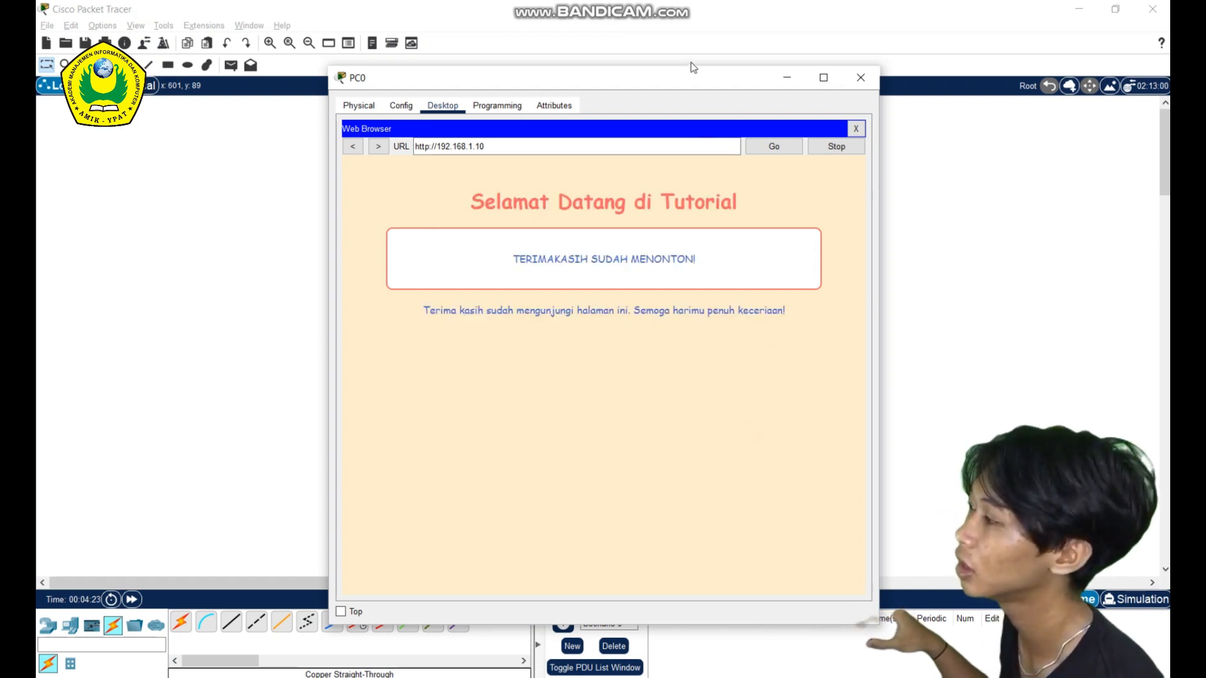
left_click_drag(683, 79, 735, 25)
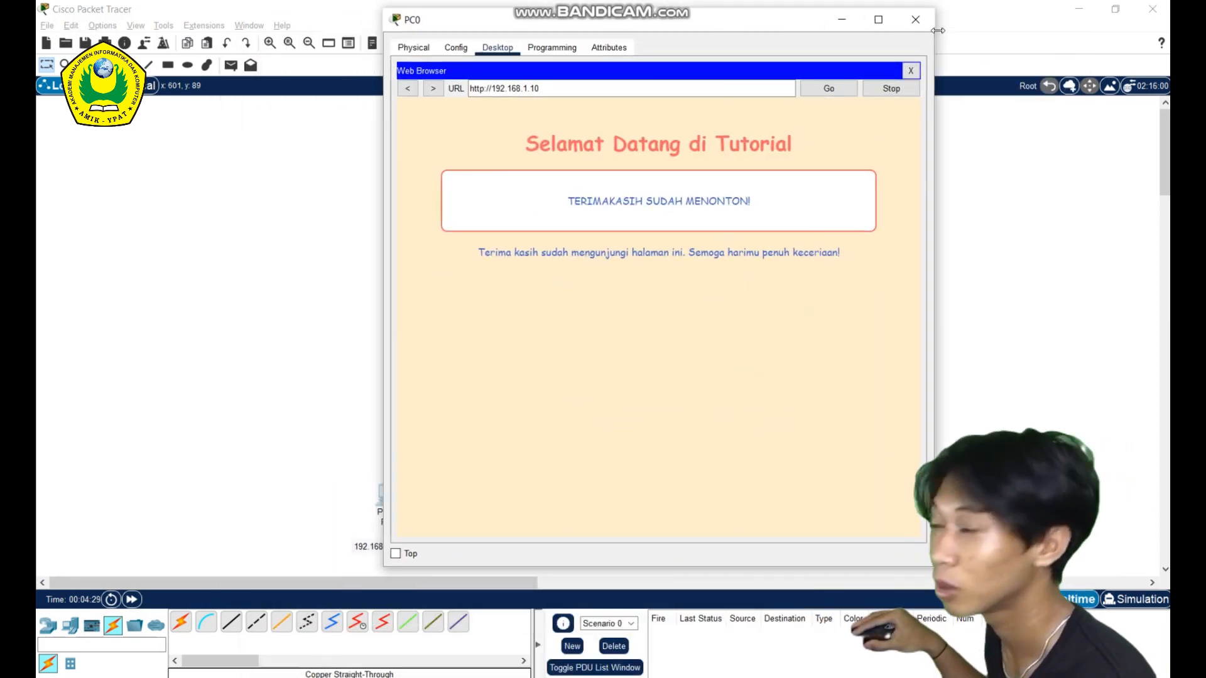